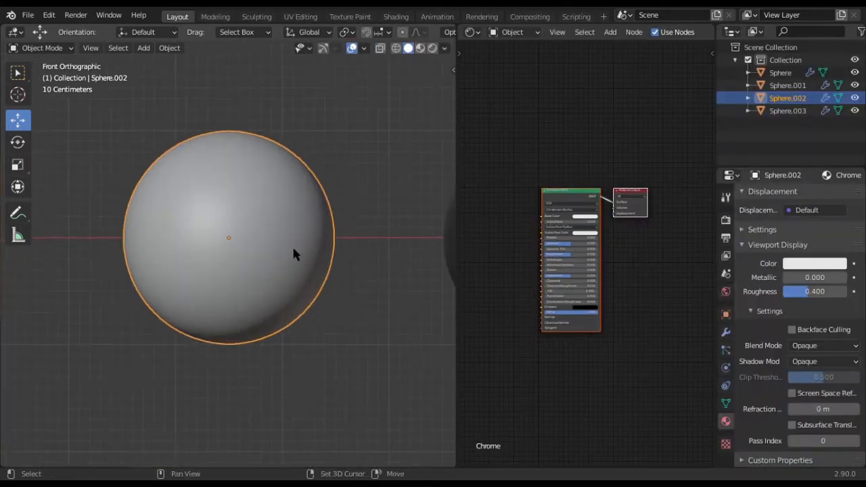
Step: Switch the 3D viewport to rendered shading with the Chrome sphere in view
middle_click_drag(292, 245, 296, 262, "shift")
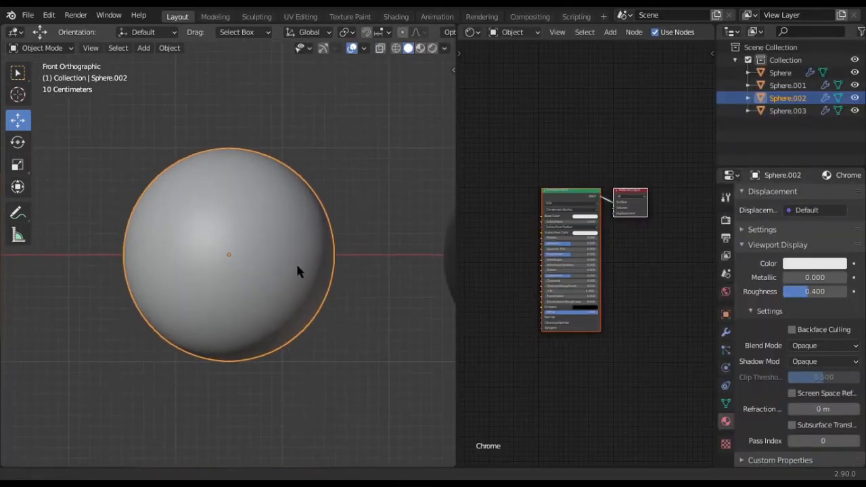
left_click(636, 251)
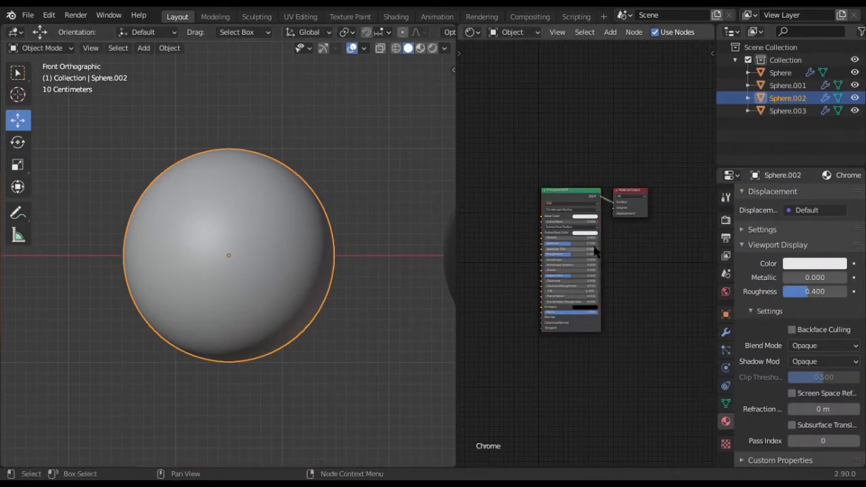
middle_click_drag(596, 250, 654, 244)
scroll(654, 241, "up", 6)
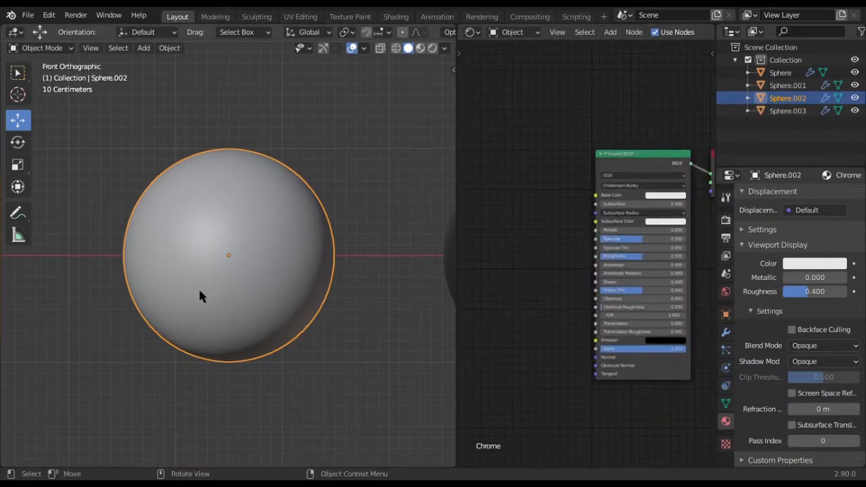
key("z")
left_click(206, 238)
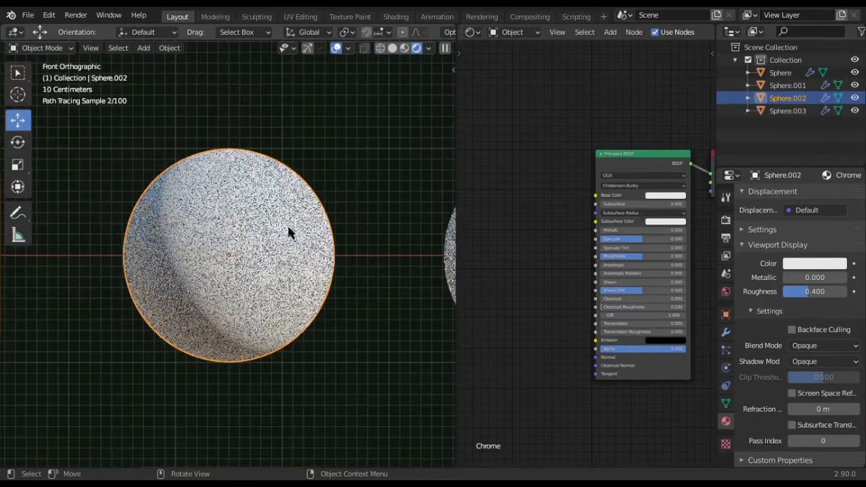
Step: Set the rendered viewport to the front view with perspective projection
scroll(294, 265, "up", 1)
middle_click_drag(294, 264, 380, 281)
key("KP_3")
key("KP_1")
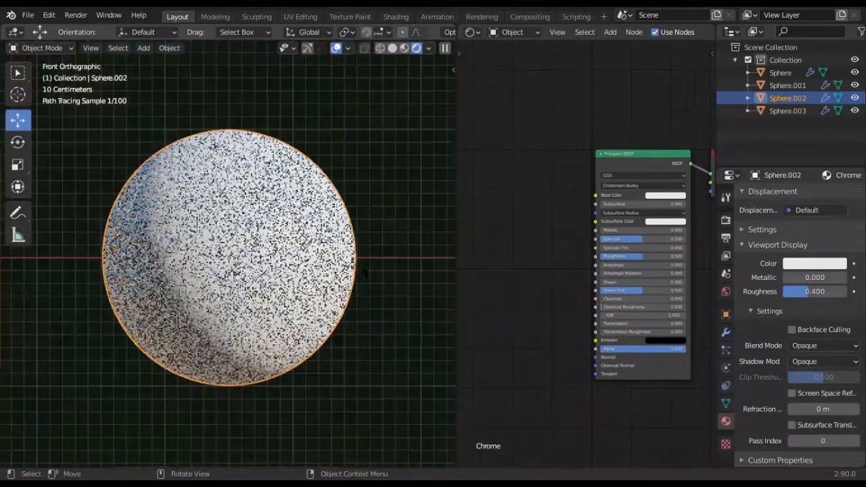
key("KP_5")
Step: Set the Chrome material's Principled BSDF to Metallic 1.000 and Roughness 0.150
middle_click_drag(669, 205, 628, 223)
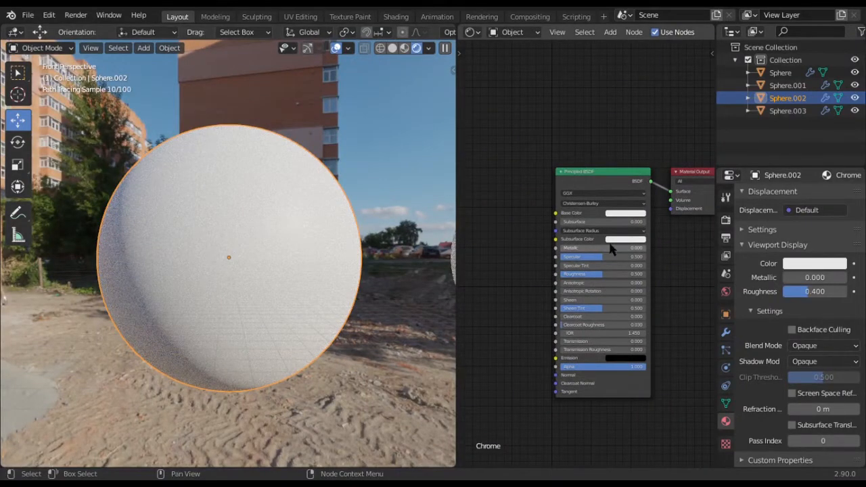
left_click_drag(611, 249, 647, 248)
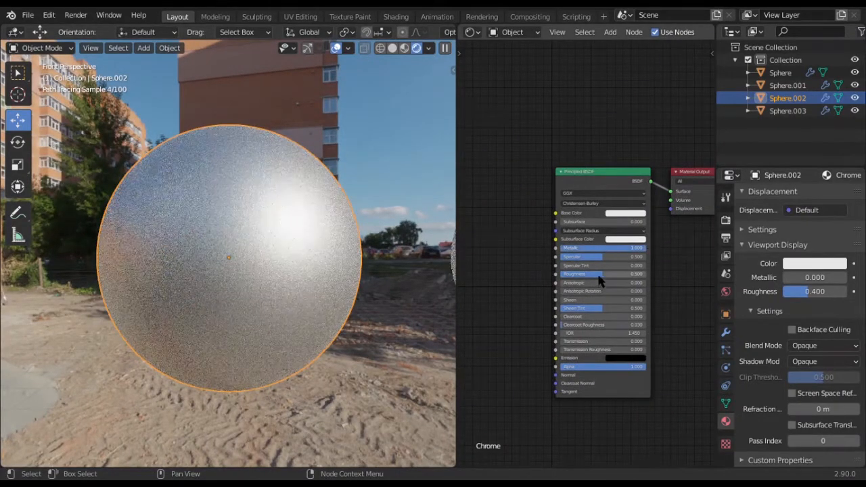
left_click(613, 279)
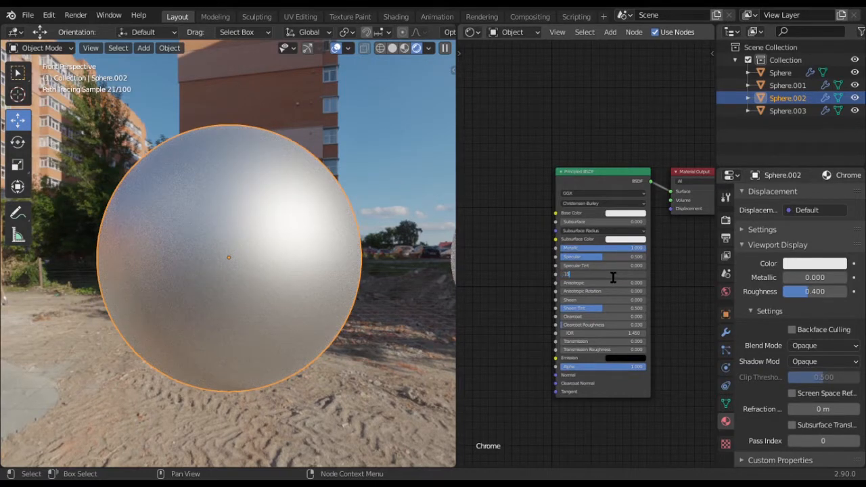
key("Return")
Step: Add a Bump node beside the lower inputs of the Principled BSDF node
middle_click_drag(595, 370, 623, 306)
key("shift+a")
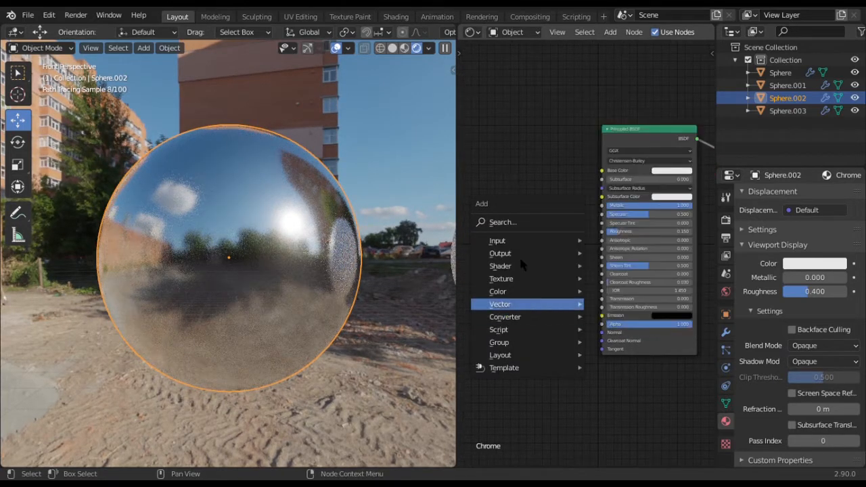
mouse_move(565, 304)
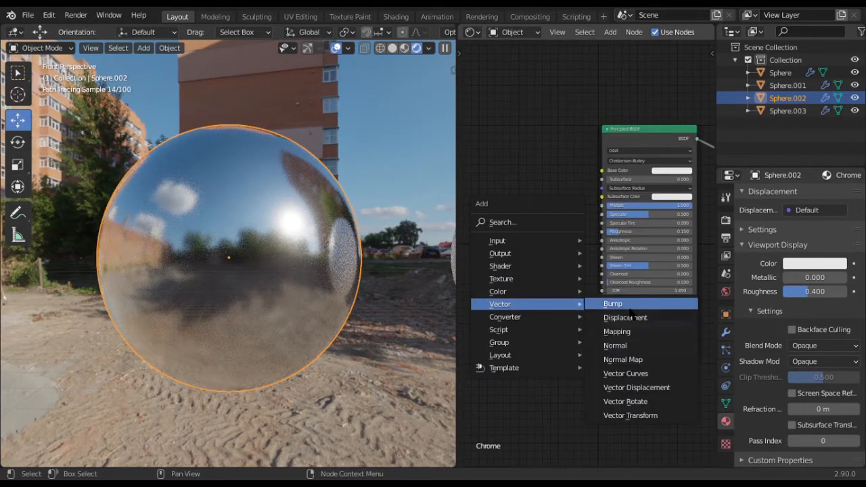
left_click(616, 305)
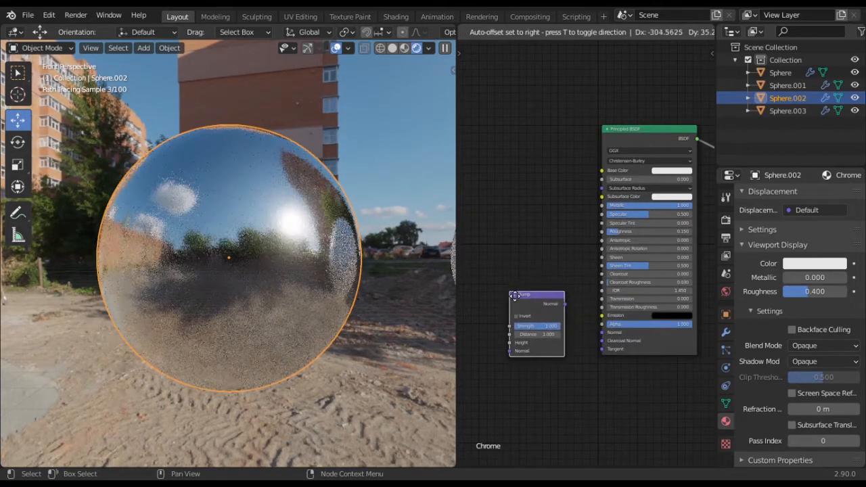
left_click(521, 316)
Step: Add a Noise Texture node in front of the Bump node
middle_click_drag(521, 316, 619, 305)
key("shift+a")
mouse_move(589, 304)
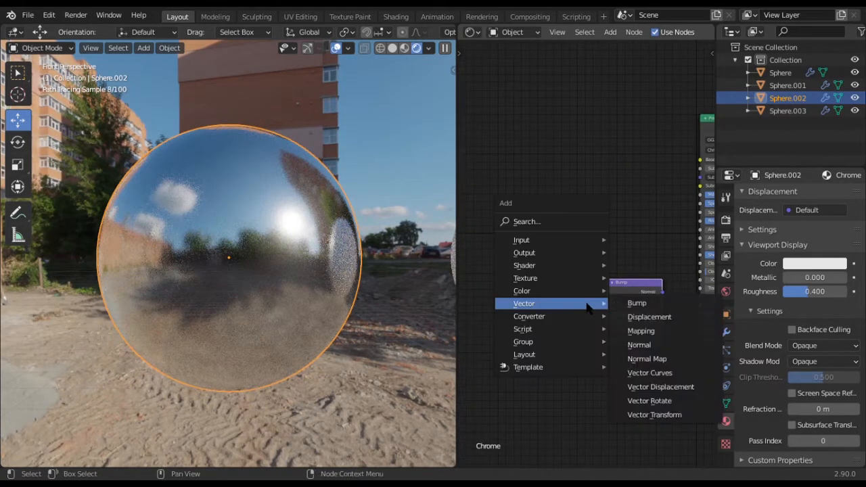
mouse_move(538, 278)
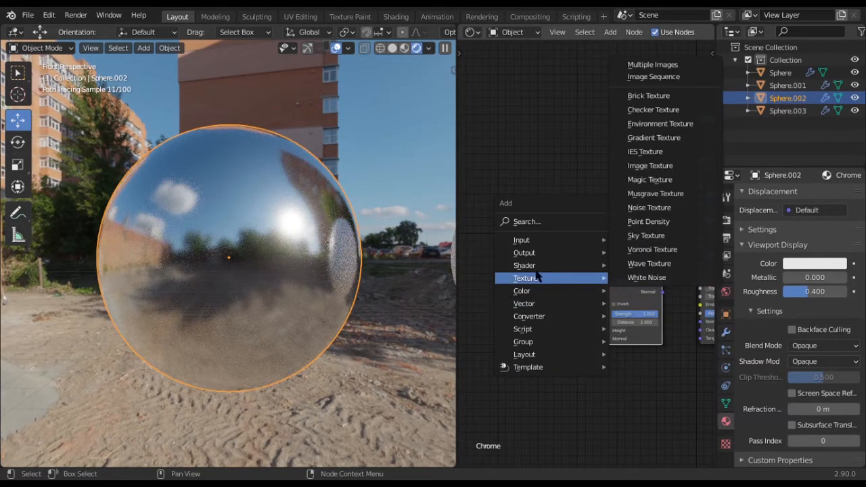
left_click(649, 208)
left_click(535, 304)
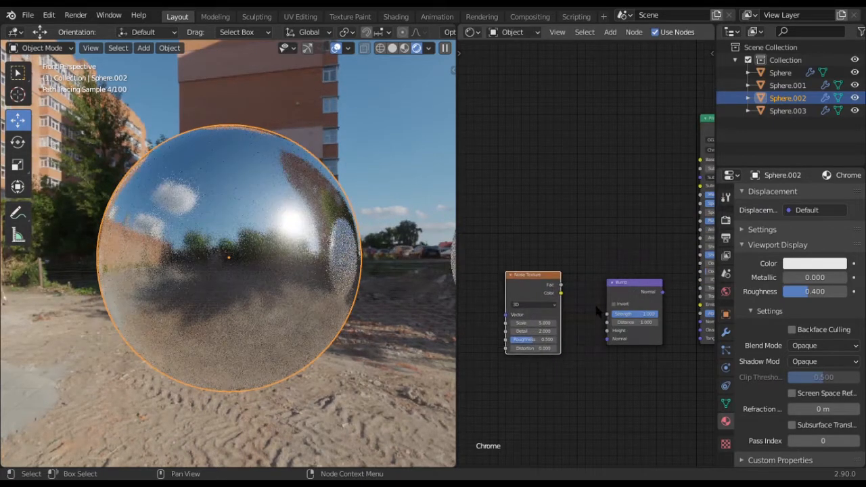
Step: Add Texture Coordinate and Mapping nodes linked into the Noise Texture's Vector input
scroll(552, 334, "up", 1)
middle_click_drag(552, 334, 618, 310)
scroll(586, 298, "up", 2)
key("ctrl+t")
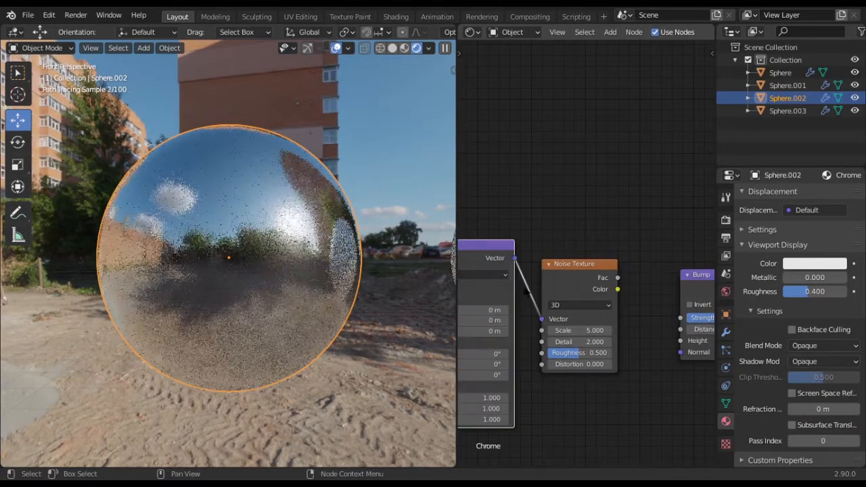
middle_click_drag(528, 292, 700, 263)
scroll(410, 288, "down", 4)
scroll(589, 271, "down", 2)
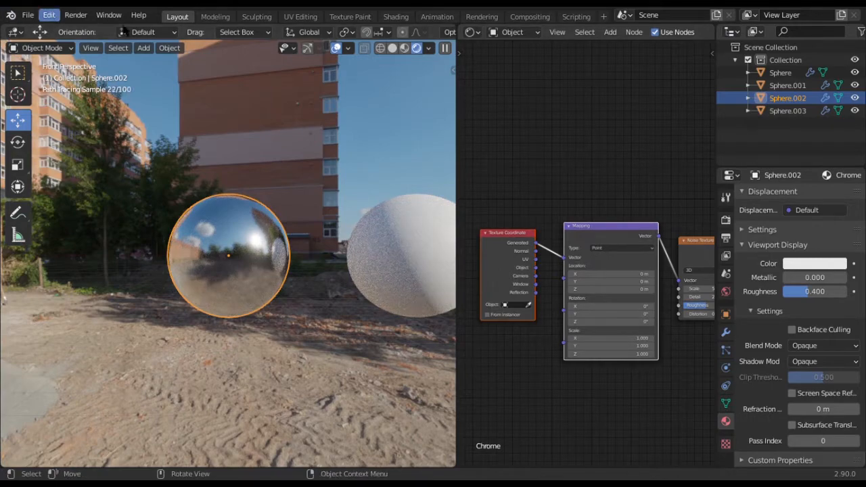
Step: Deselect the Chrome sphere in the 3D viewport
scroll(610, 283, "up", 2)
scroll(300, 274, "up", 4)
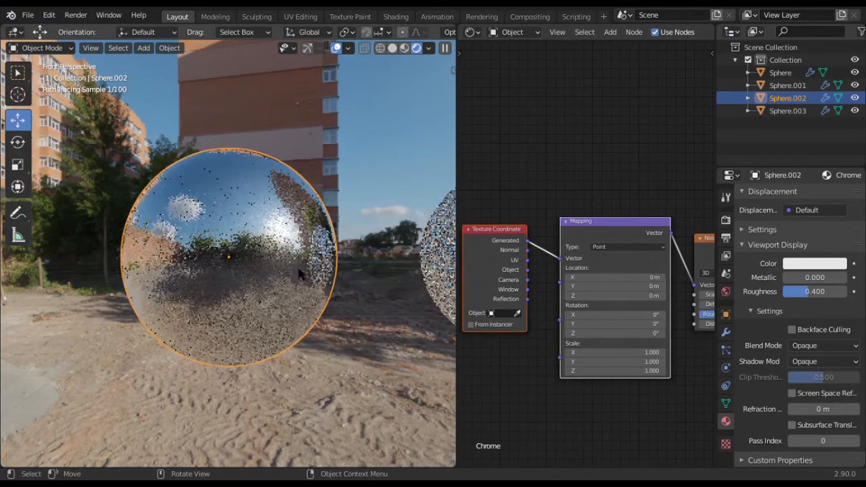
left_click(362, 164)
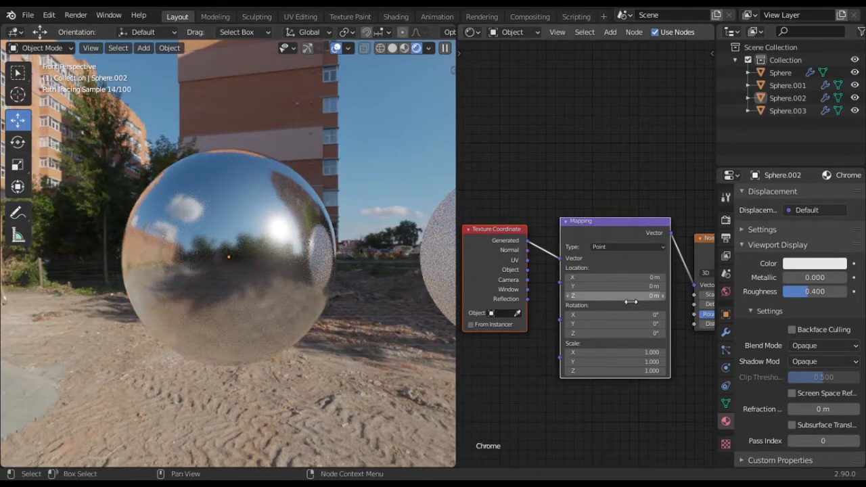
Step: Set the Mapping node's X scale to 200
scroll(561, 305, "up", 2)
middle_click_drag(560, 305, 540, 263)
middle_click_drag(624, 299, 614, 296)
mouse_move(651, 258)
middle_mouse_down()
mouse_move(582, 258)
mouse_move(650, 256)
middle_mouse_up()
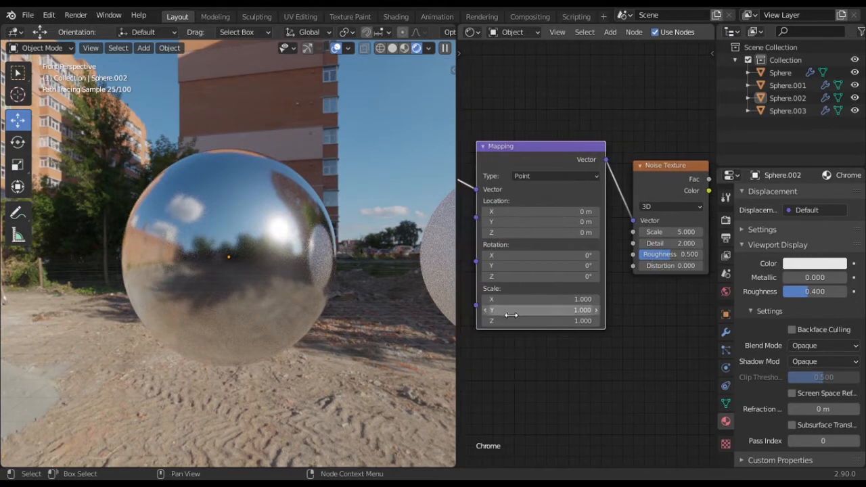
left_click(547, 312)
left_click(556, 299)
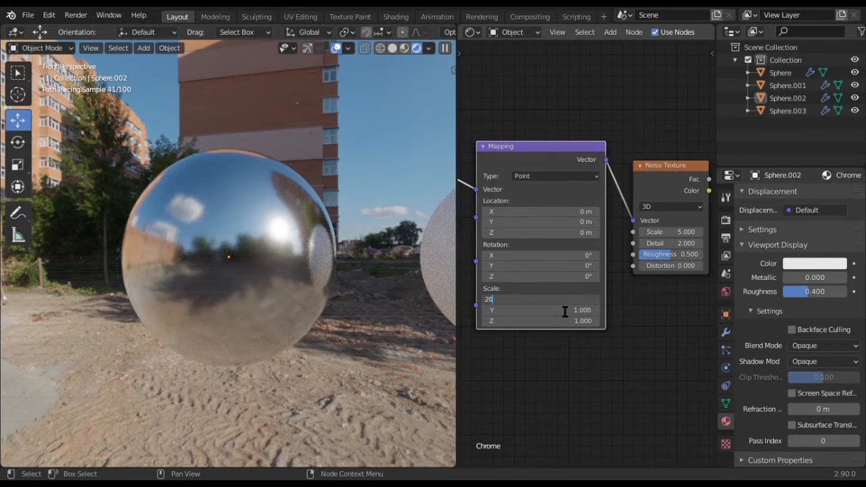
key("Return")
Step: Set the Noise Texture's Scale to 15
middle_click_drag(629, 294, 569, 312)
left_click(622, 251)
type("15")
key("Return")
Step: Set the Bump node's Strength to 0.08
middle_click_drag(659, 271, 544, 296)
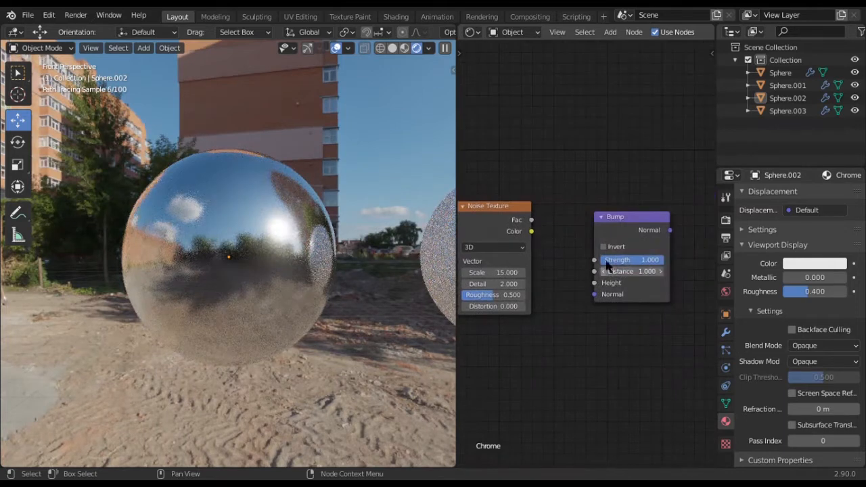
left_click(632, 262)
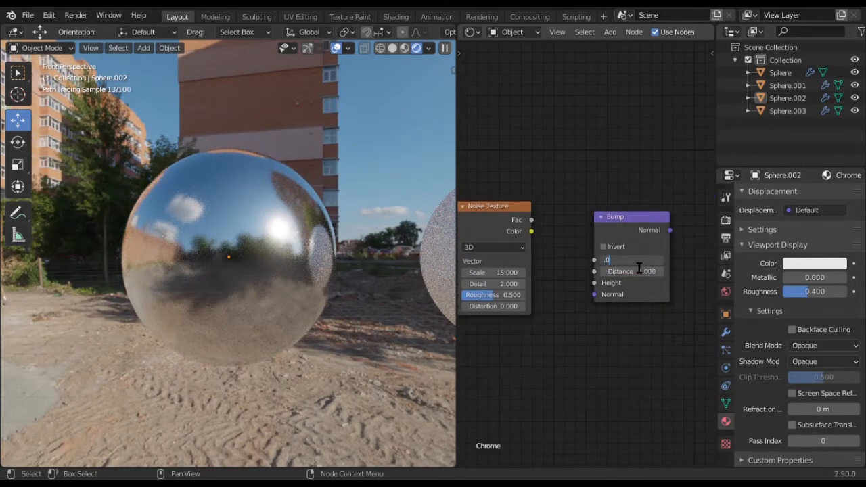
type(".08")
key("Return")
Step: Connect the Noise Texture's Fac to the Bump's Height, and the Bump's Normal output to the Principled BSDF's Normal input
middle_click_drag(553, 289, 656, 280)
scroll(607, 283, "up", 3)
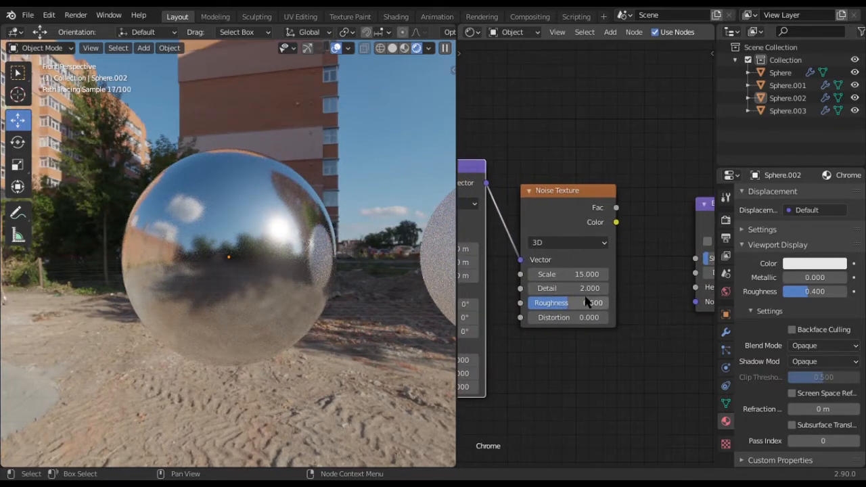
middle_click_drag(611, 209, 474, 238)
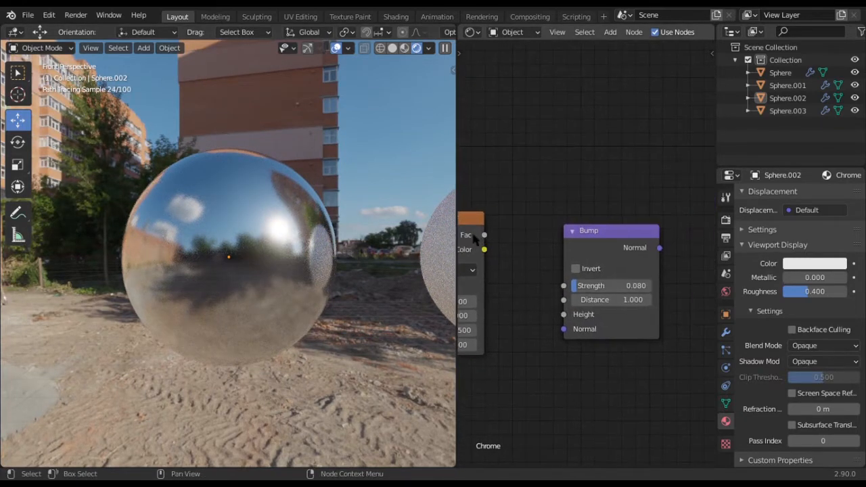
left_click_drag(485, 235, 565, 315)
middle_click_drag(685, 265, 579, 264)
left_click_drag(552, 254, 573, 268)
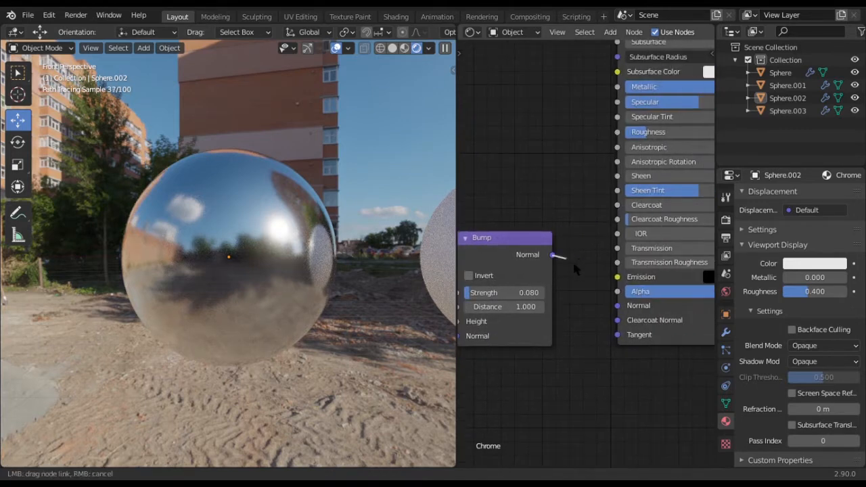
left_click_drag(601, 303, 617, 306)
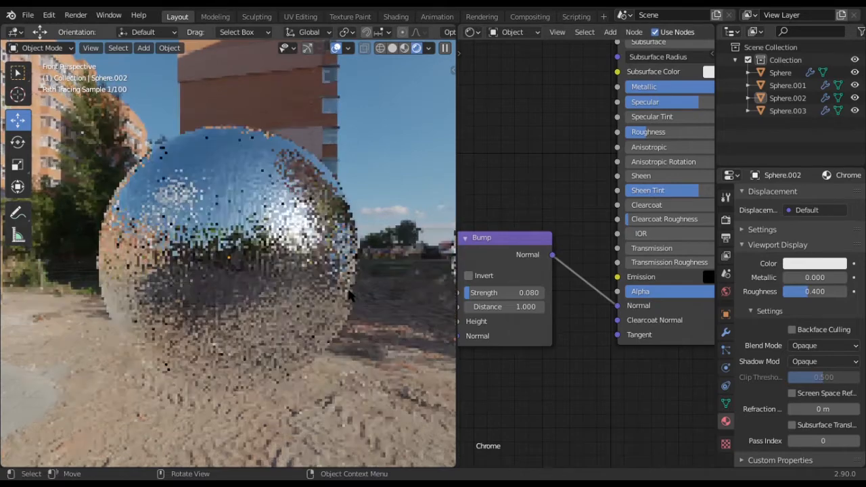
Step: Try a different Y rotation on the Mapping node, and undo that change
scroll(351, 296, "up", 1)
middle_click_drag(551, 209, 634, 218)
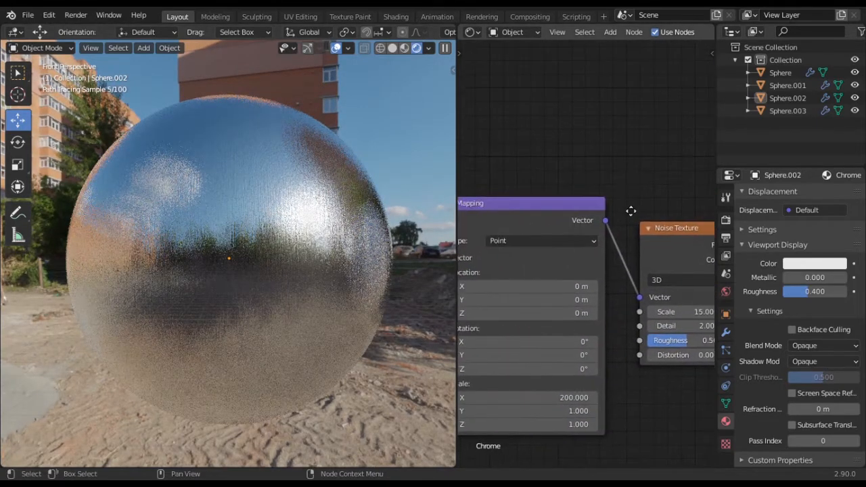
middle_click_drag(573, 328, 648, 291)
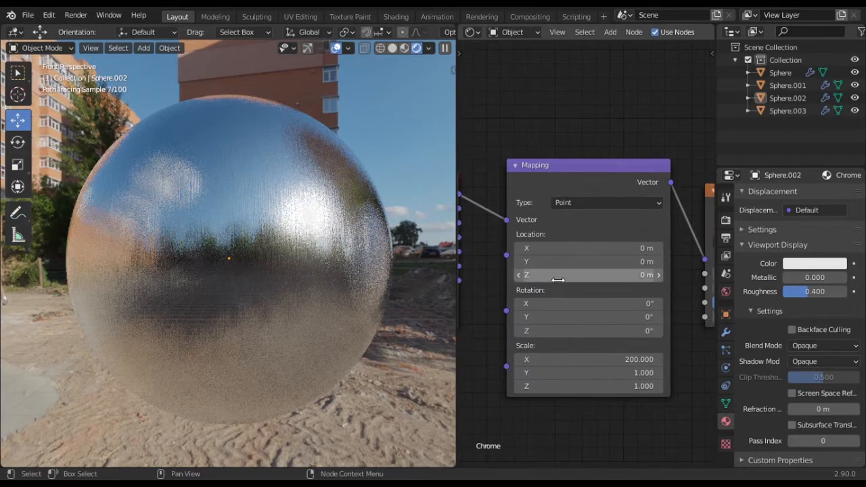
scroll(579, 264, "up", 1)
middle_click_drag(370, 301, 368, 325)
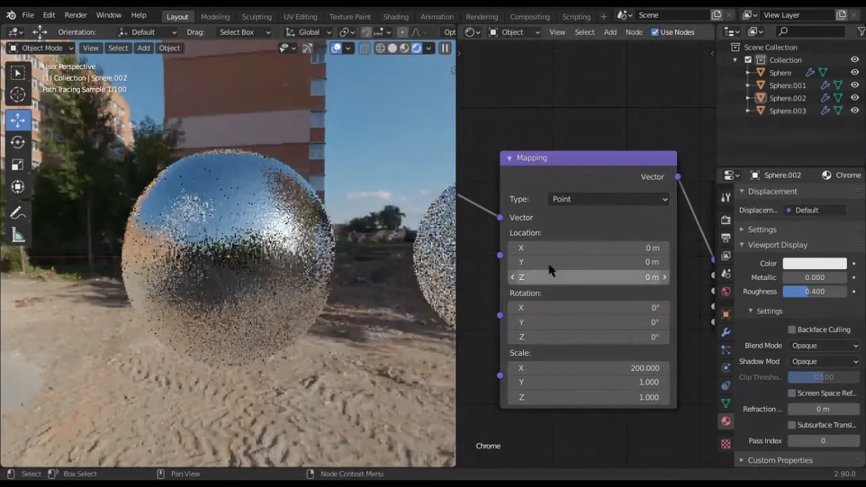
left_click_drag(561, 322, 605, 323)
key("ctrl+z")
Step: Set the Principled BSDF's Roughness to 0.2 and inspect the brushed metal surface
middle_click_drag(675, 296, 369, 383)
double_click(602, 167)
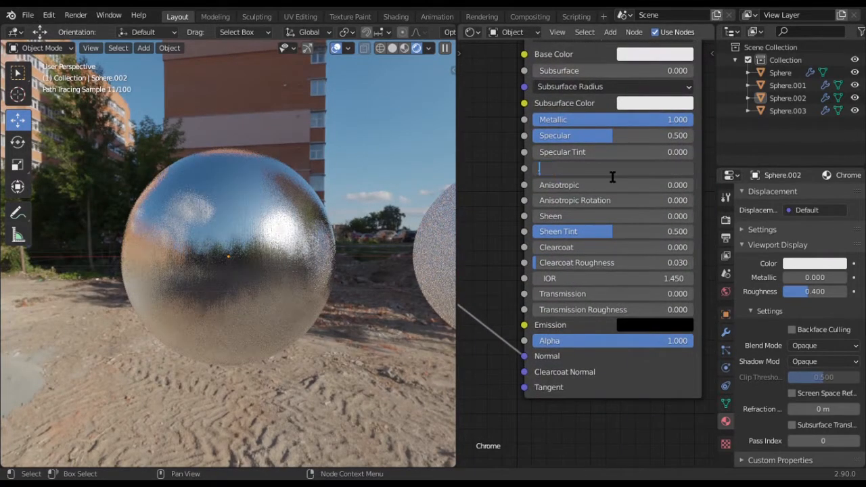
key("Return")
scroll(304, 288, "up", 4)
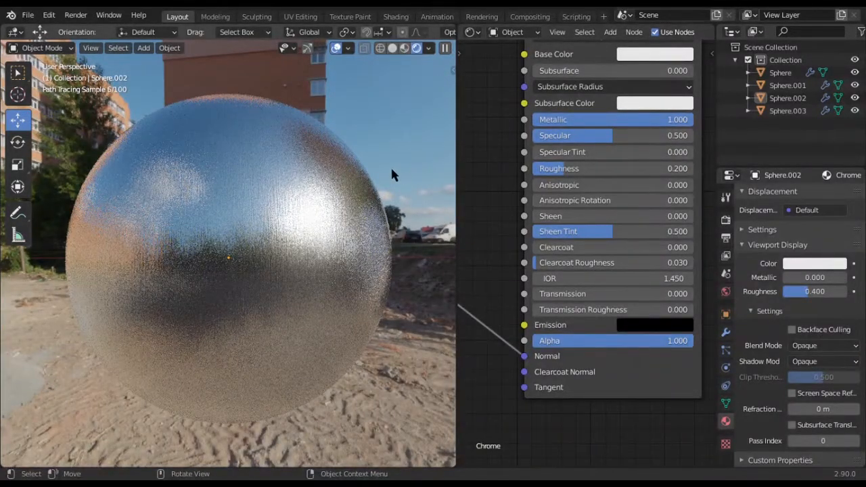
scroll(392, 174, "down", 5)
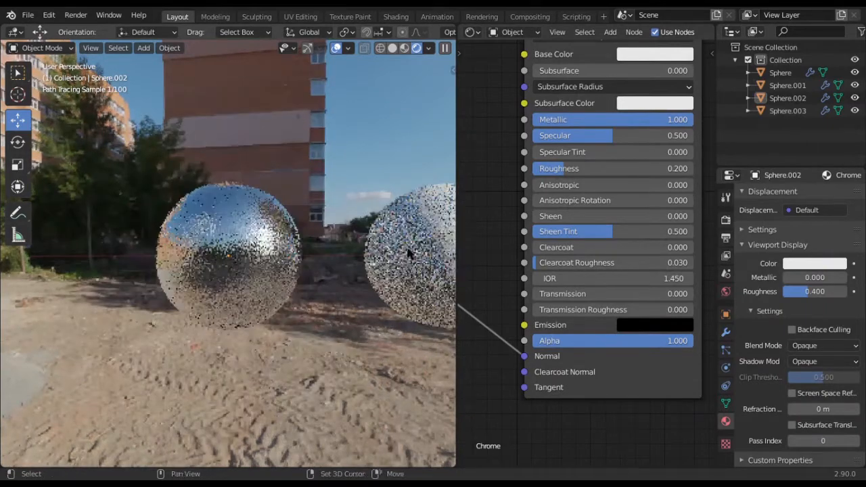
Step: Return the 3D viewport to solid shading in the front orthographic view
key("z")
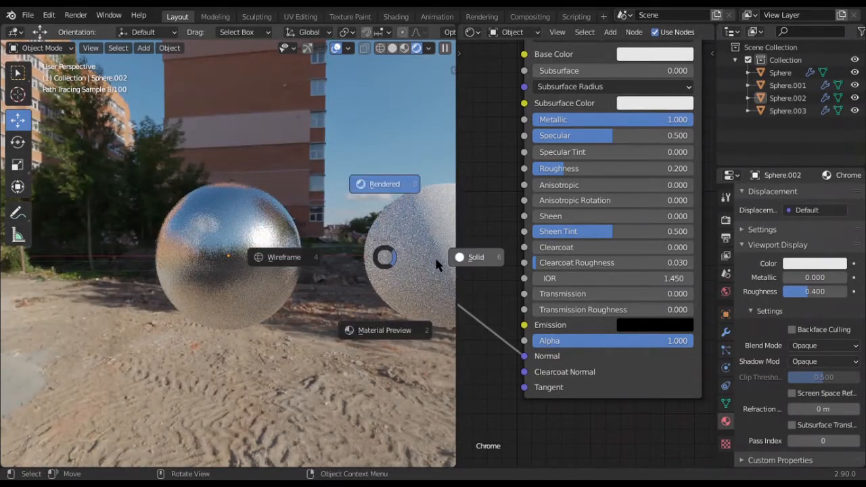
left_click(436, 264)
key("KP_1")
middle_click_drag(365, 259, 199, 256, "shift")
Step: Select the sphere with the Car Paint material and switch the 3D viewport to rendered shading
left_click(272, 268)
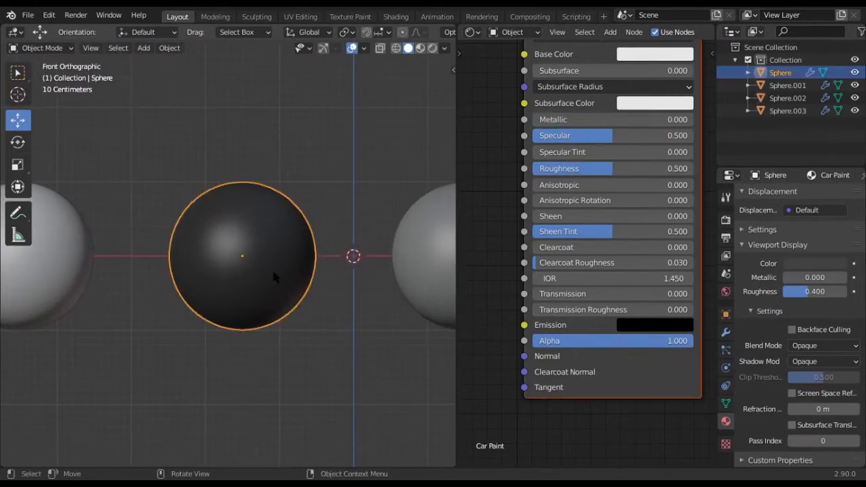
scroll(273, 269, "up", 1)
middle_click_drag(273, 271, 263, 271, "shift")
key("z")
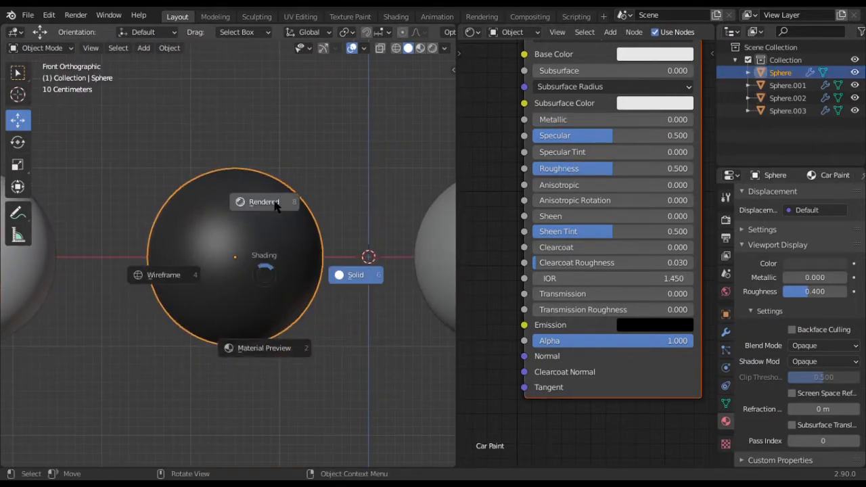
left_click(274, 203)
left_click(366, 199)
scroll(598, 191, "down", 6)
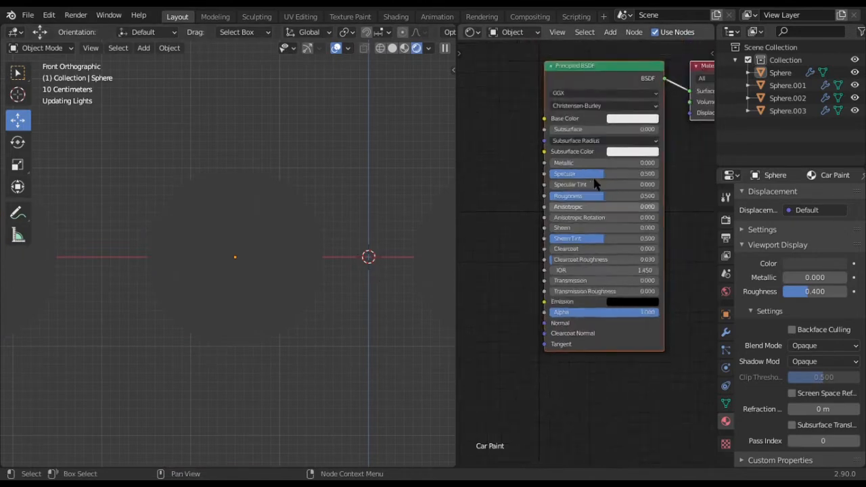
Step: Move the Principled BSDF away from the Material Output and add a Voronoi Texture node in front of it
left_click_drag(594, 162, 511, 242)
middle_click_drag(554, 244, 593, 250)
key("shift+a")
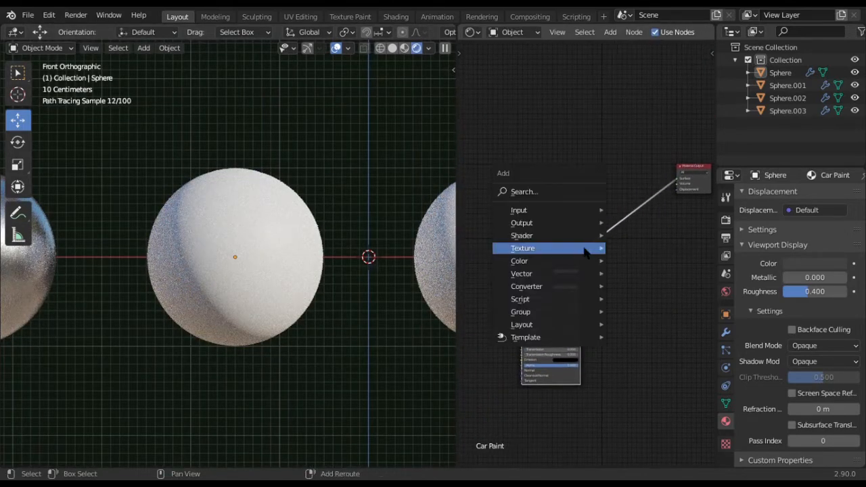
mouse_move(586, 251)
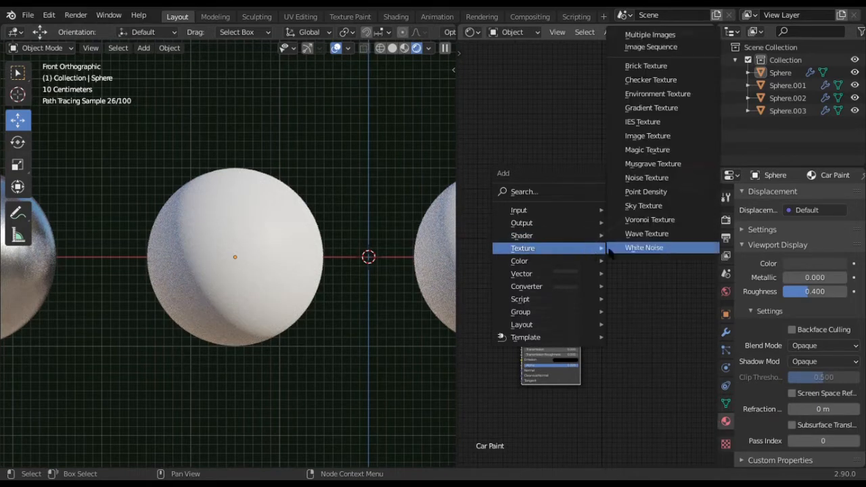
left_click(648, 220)
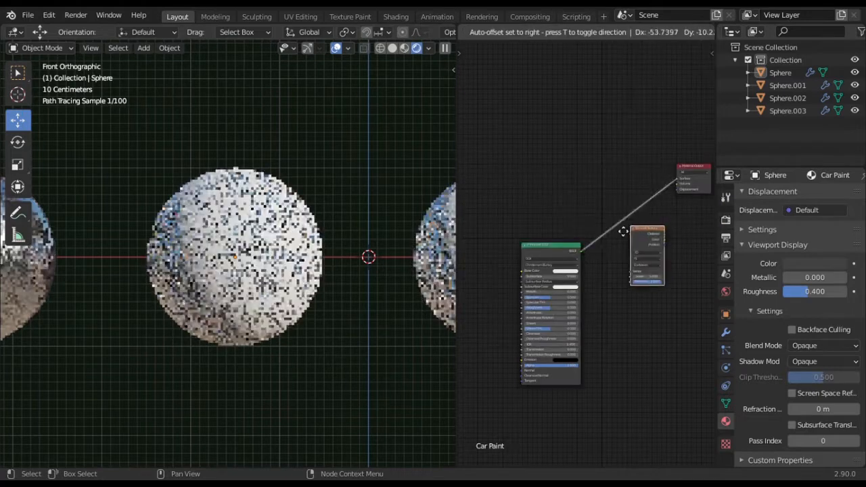
left_click(499, 182)
middle_click_drag(567, 219, 634, 246)
left_click_drag(583, 213, 520, 205)
Step: Add a Glossy BSDF node below the Voronoi Texture with a Roughness of 0.4
key("shift+a")
mouse_move(484, 193)
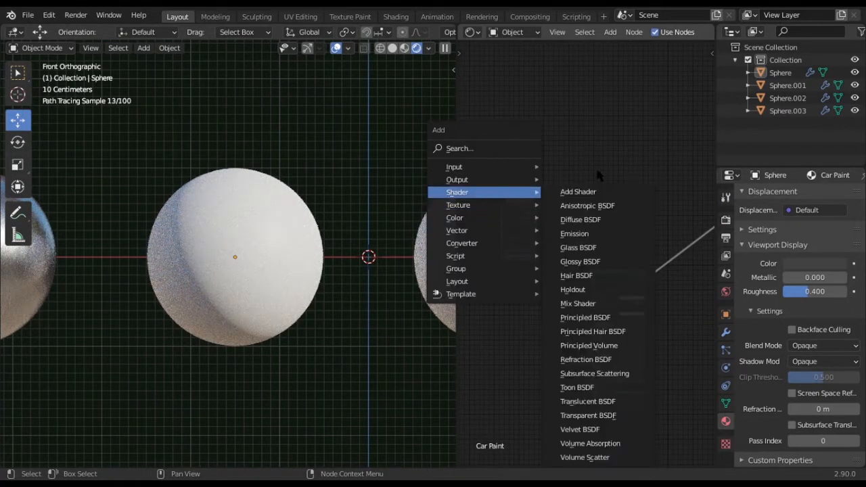
left_click(585, 261)
left_click(512, 291)
scroll(560, 270, "up", 2)
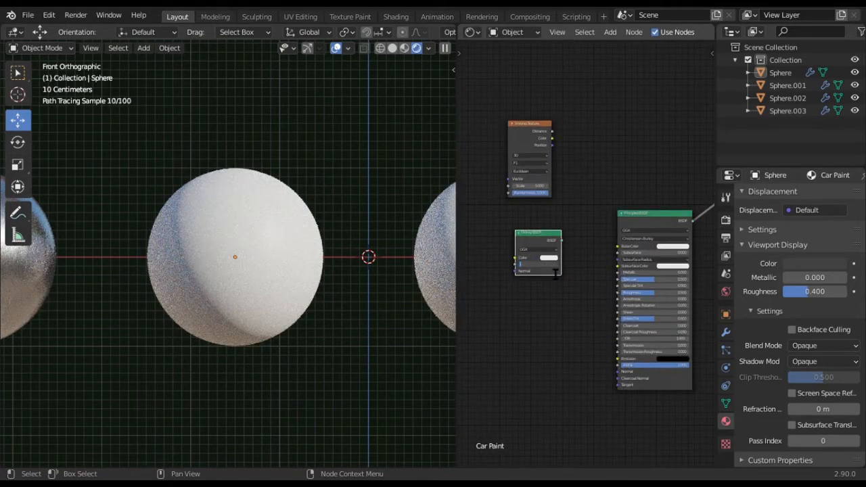
Step: Duplicate the Glossy BSDF, place the copy beneath the original, and move these input nodes away from the Principled BSDF
key("shift+d")
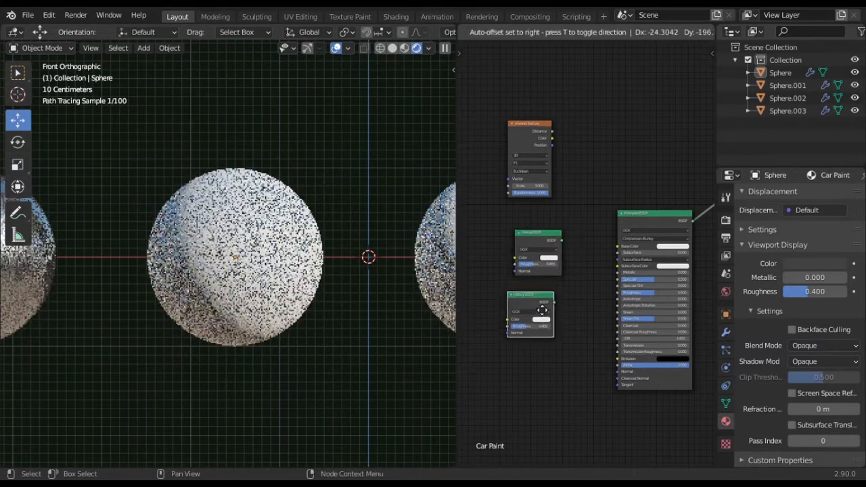
left_click(538, 308)
middle_click_drag(516, 263, 543, 249)
left_click_drag(516, 115, 587, 342)
left_click_drag(563, 119, 509, 123)
Step: Add a Mix Shader node between the two Glossy BSDF nodes and the Principled BSDF
scroll(562, 187, "down", 3)
key("shift+a")
mouse_move(568, 214)
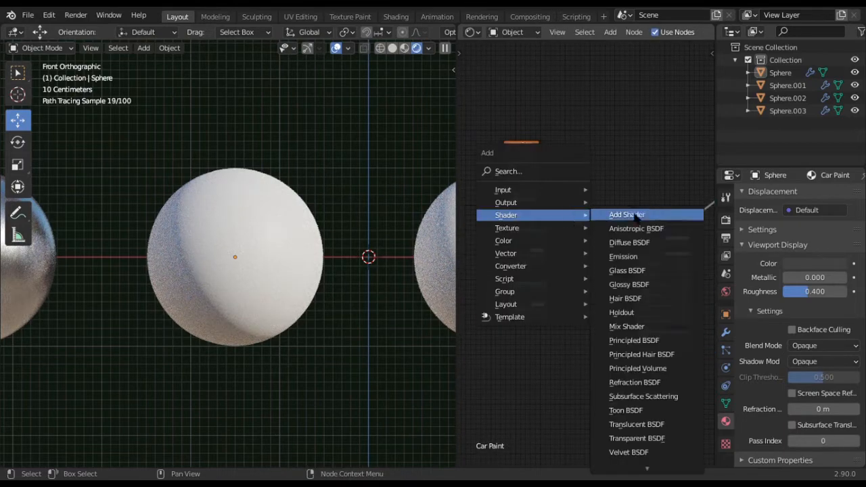
left_click(637, 327)
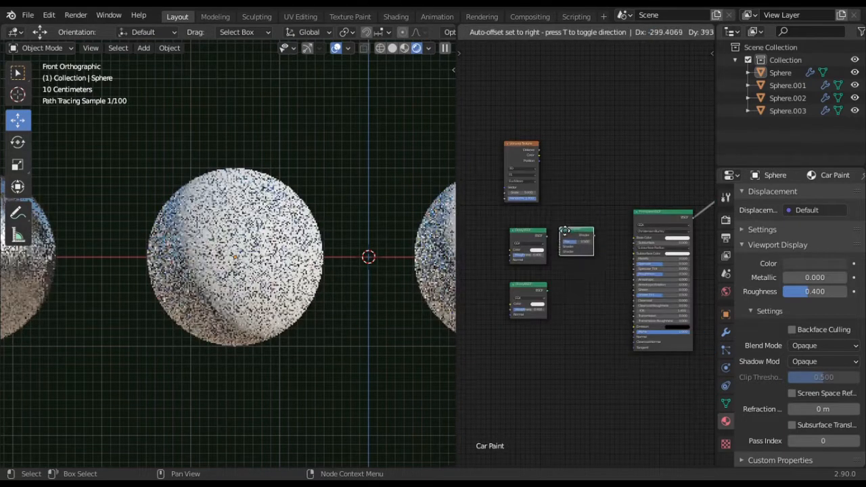
left_click(579, 259)
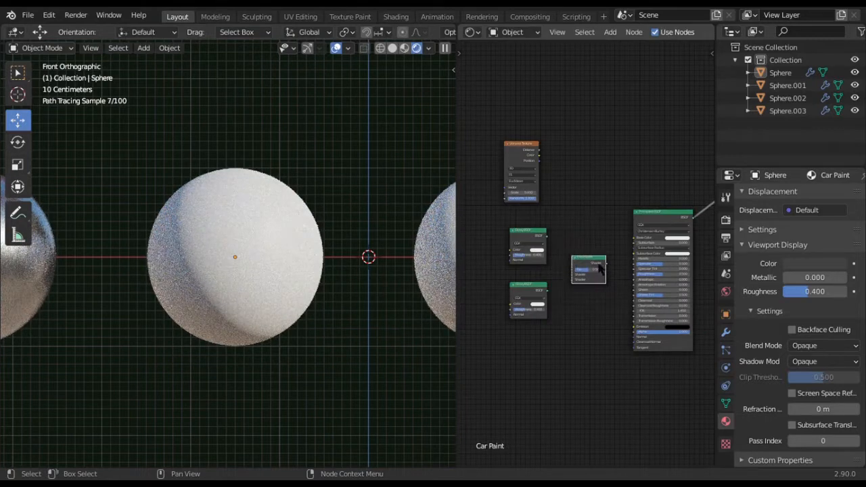
Step: Rearrange the Car Paint nodes to leave more room around the Mix Shader and the Principled BSDF
key("Home")
middle_click_drag(670, 270, 635, 311)
scroll(610, 310, "down", 3)
middle_click_drag(563, 269, 601, 271)
left_click_drag(587, 206, 512, 377)
left_click_drag(525, 229, 513, 167)
scroll(598, 219, "down", 3)
middle_click_drag(679, 241, 658, 252)
key("shift+a")
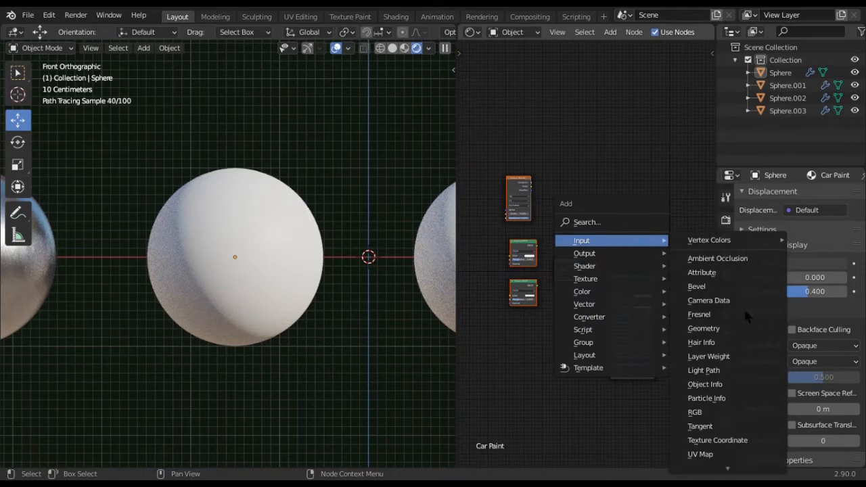
scroll(592, 272, "up", 1)
scroll(592, 275, "up", 5)
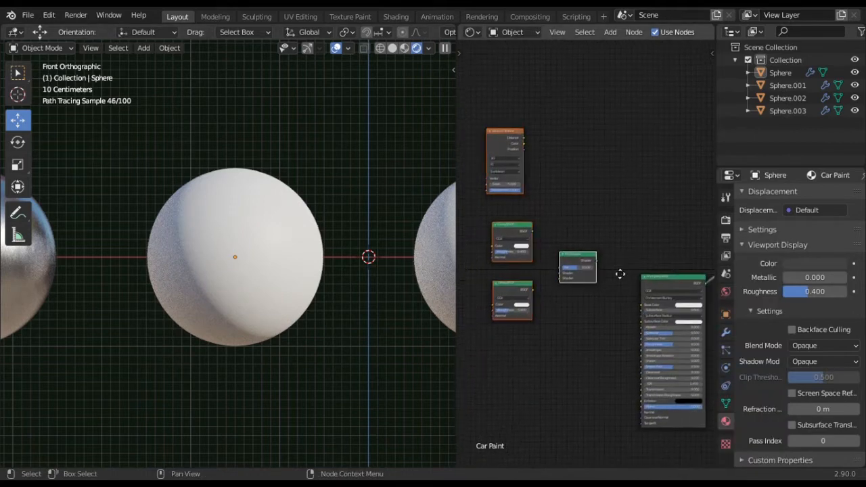
Step: Connect the BSDF outputs of both Glossy nodes to the Mix Shader's two Shader inputs
left_click_drag(521, 270, 563, 252)
left_click_drag(520, 177, 564, 245)
middle_click_drag(551, 152, 629, 296)
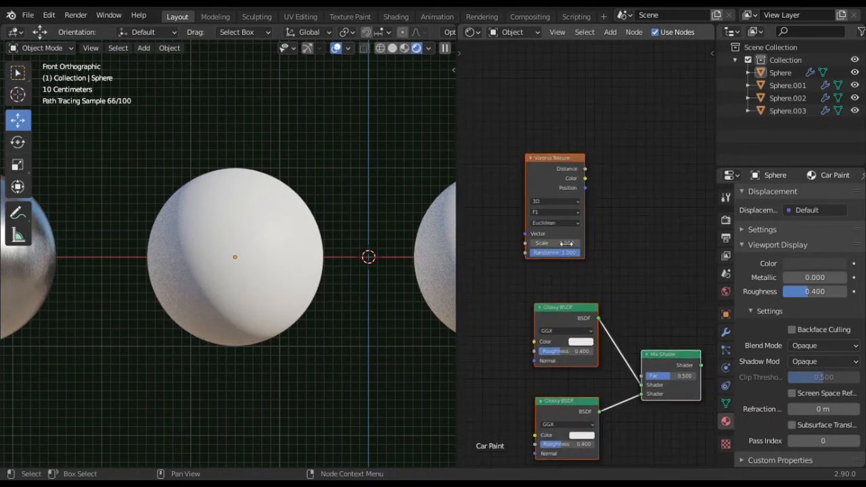
left_click(562, 243)
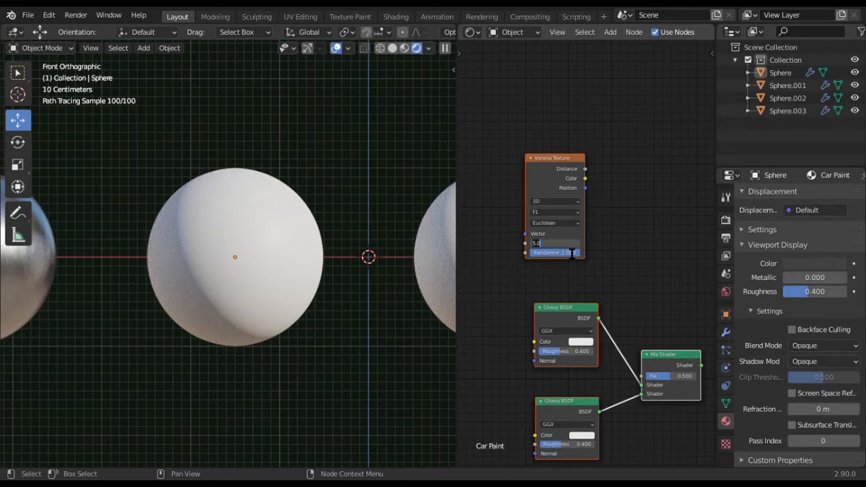
type("2")
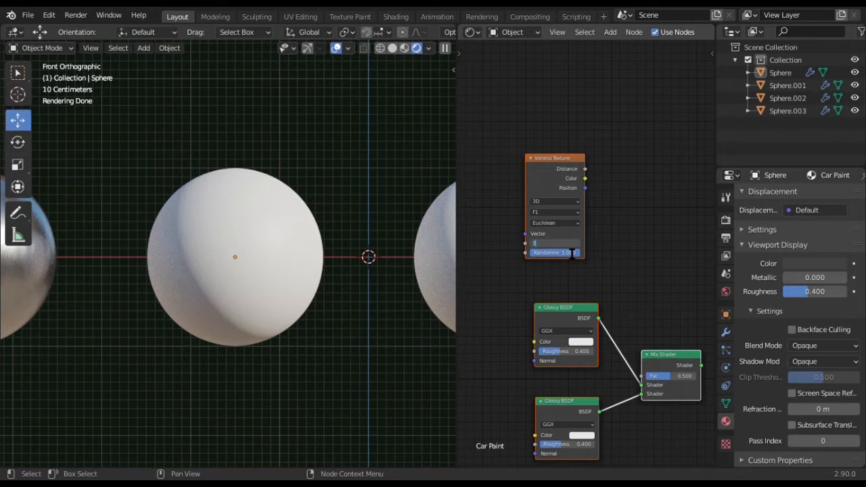
key("Return")
Step: Preview the Voronoi Texture's Distance output on the sphere and try Scale values of 200 and 100
left_click(561, 168, "ctrl+shift")
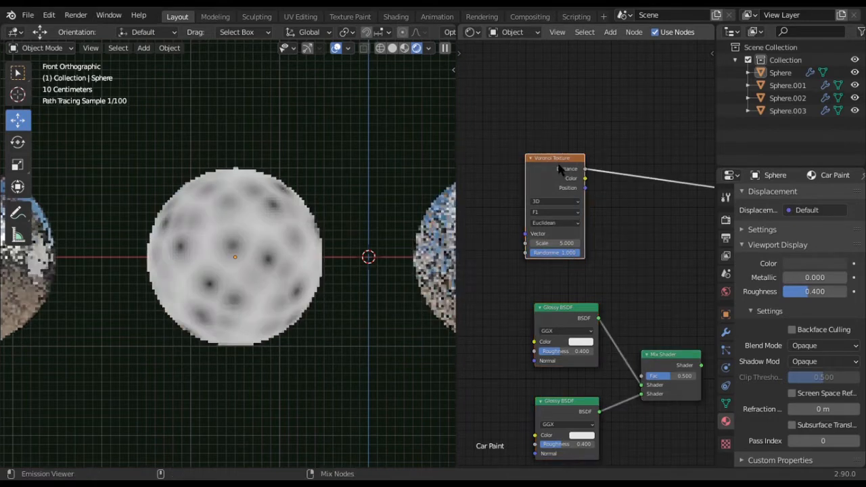
left_click(561, 244)
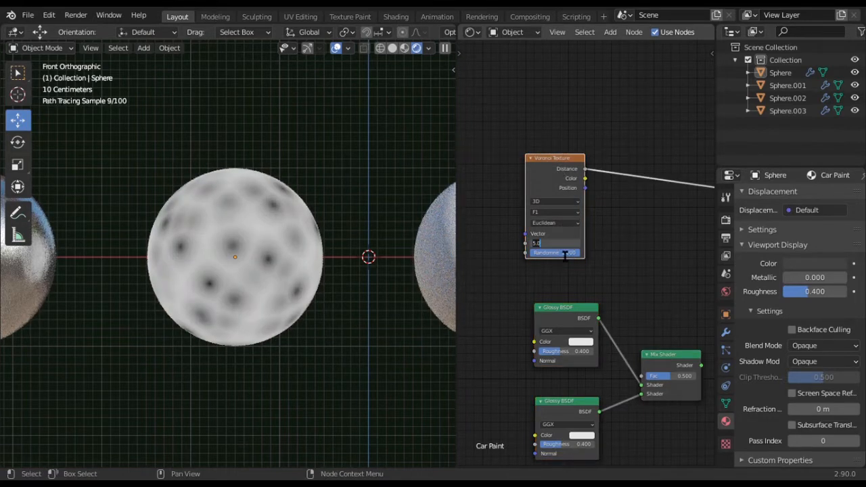
type("200")
key("Return")
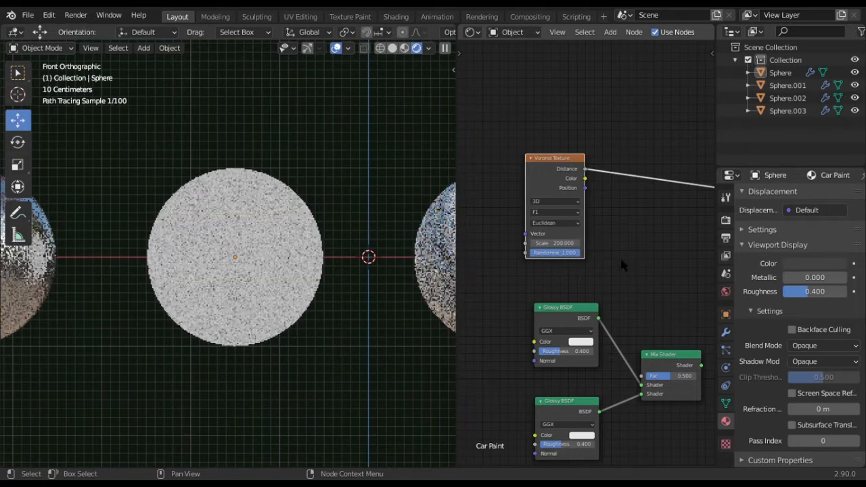
scroll(305, 245, "up", 2)
left_click(567, 245)
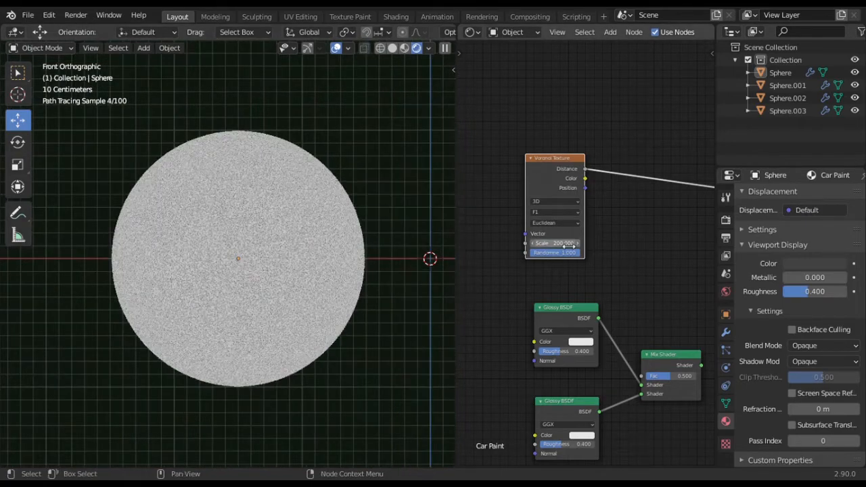
type("100")
key("Return")
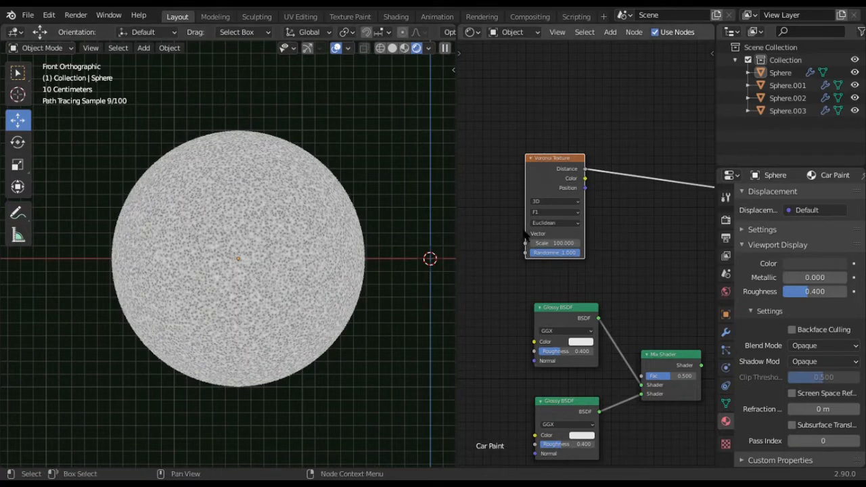
Step: Preview the Voronoi Texture's Color output on the sphere, try a Scale of 150, and settle on 250
middle_click_drag(604, 186, 565, 191)
scroll(562, 192, "down", 1)
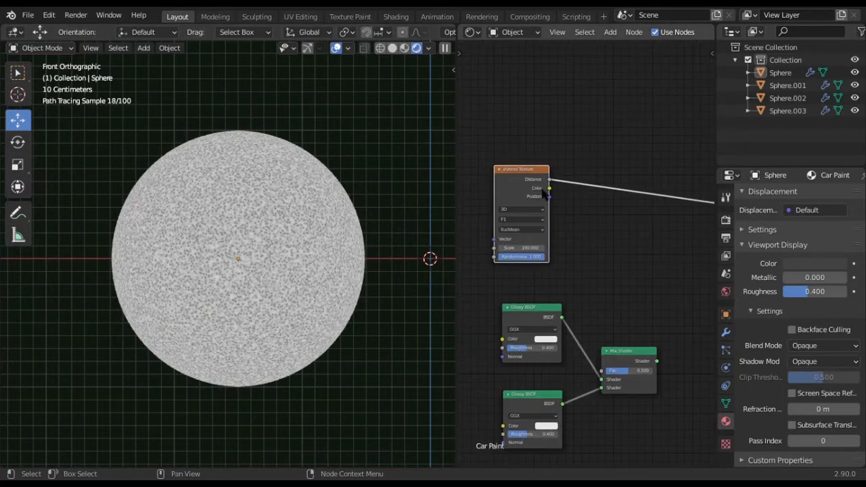
left_click(531, 196, "ctrl+shift")
left_click(532, 248)
type("150")
key("Return")
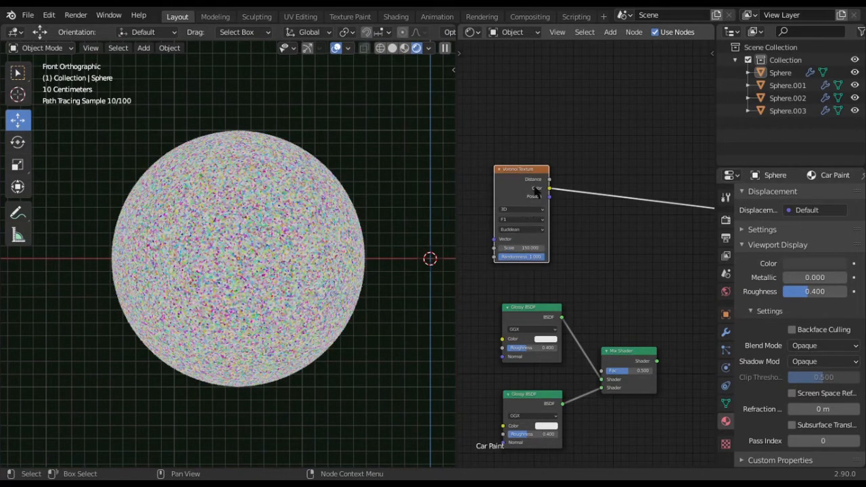
left_click(535, 250)
Step: Reposition the Mix Shader and connect the Voronoi Texture's Color output to its Fac input
scroll(589, 260, "down", 2)
middle_click_drag(578, 264, 524, 249)
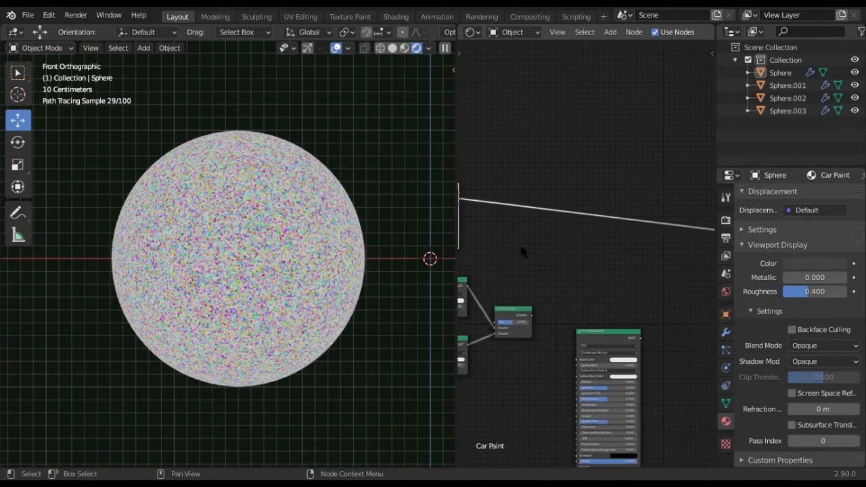
left_click_drag(547, 314, 570, 287)
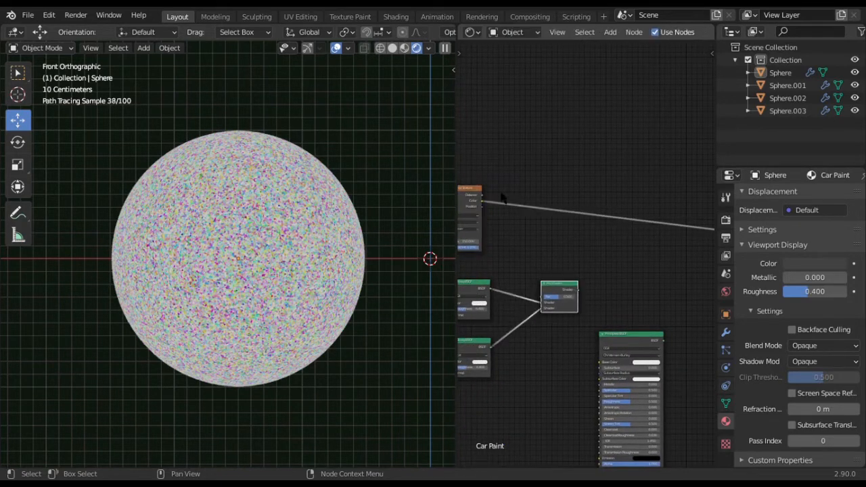
left_click_drag(483, 201, 542, 297)
middle_click_drag(584, 321, 532, 308)
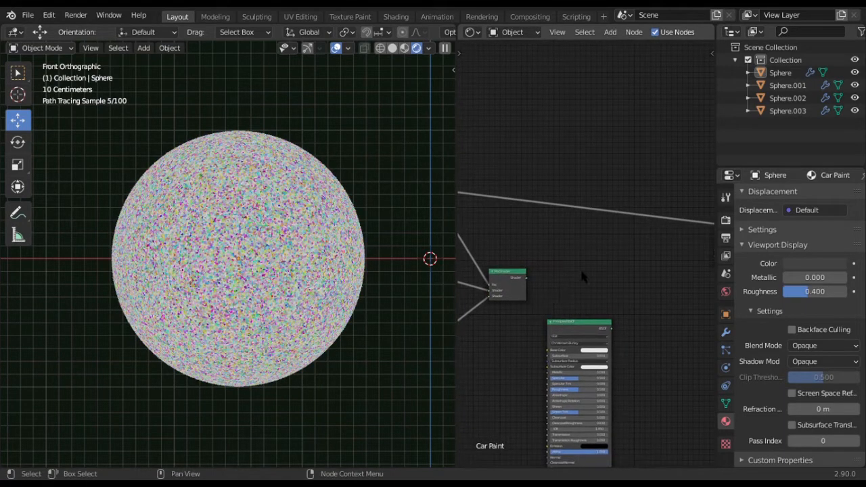
Step: Duplicate the Mix Shader and place the copy just before the Material Output
scroll(581, 267, "down", 2)
middle_click_drag(599, 307, 583, 300)
left_click(506, 266)
key("shift+d")
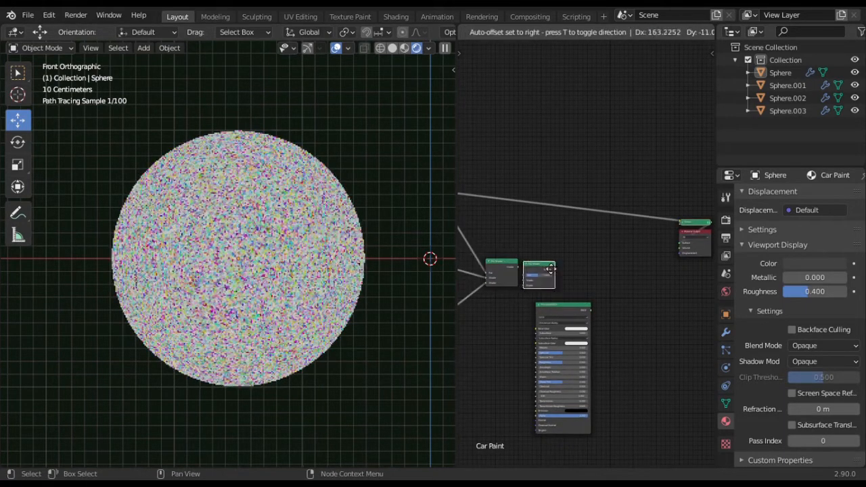
left_click(619, 251)
Step: Connect the first Mix Shader and the Principled BSDF to the second Mix Shader's upper and lower Shader inputs
mouse_move(584, 313)
left_mouse_down()
mouse_move(528, 325)
mouse_move(546, 280)
mouse_move(587, 267)
left_mouse_up()
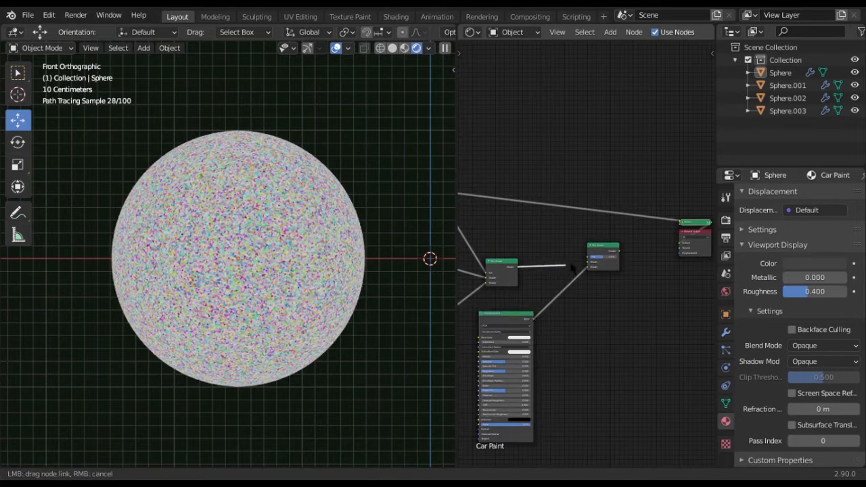
middle_click_drag(522, 383, 553, 323)
scroll(553, 323, "up", 2)
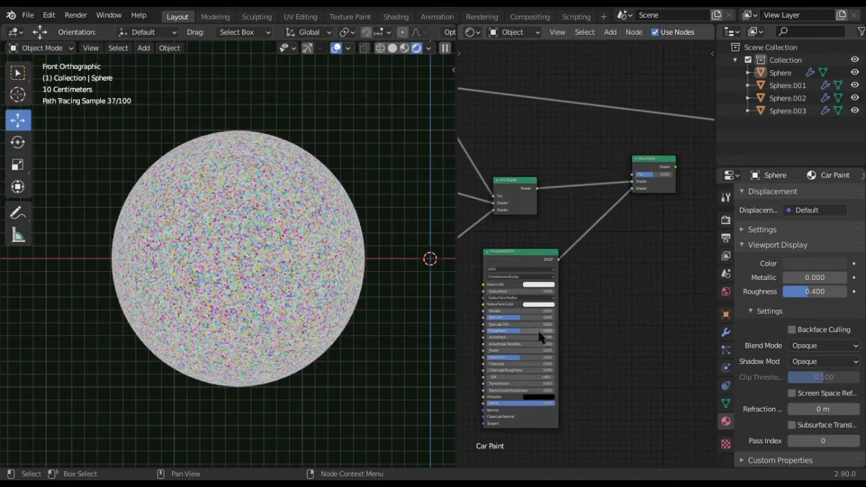
Step: Add a Layer Weight node and connect its Facing output to the second Mix Shader's Fac
middle_click_drag(576, 245, 565, 318)
scroll(602, 267, "down", 1)
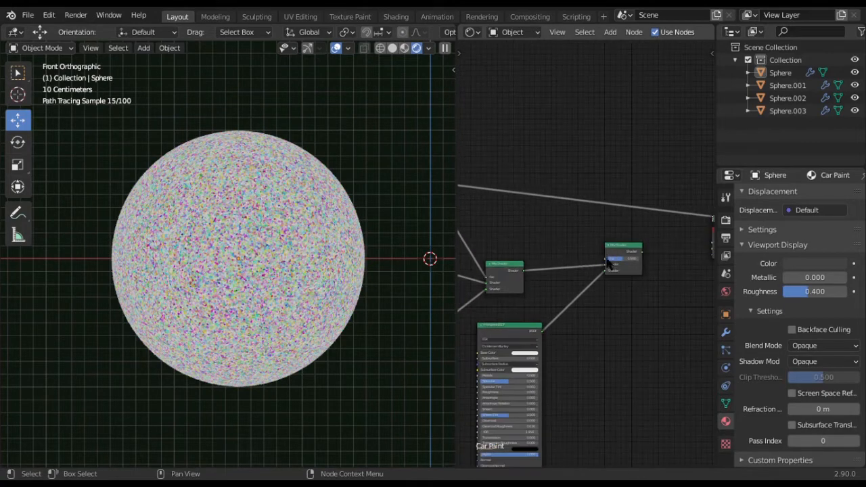
key("shift+a")
mouse_move(545, 217)
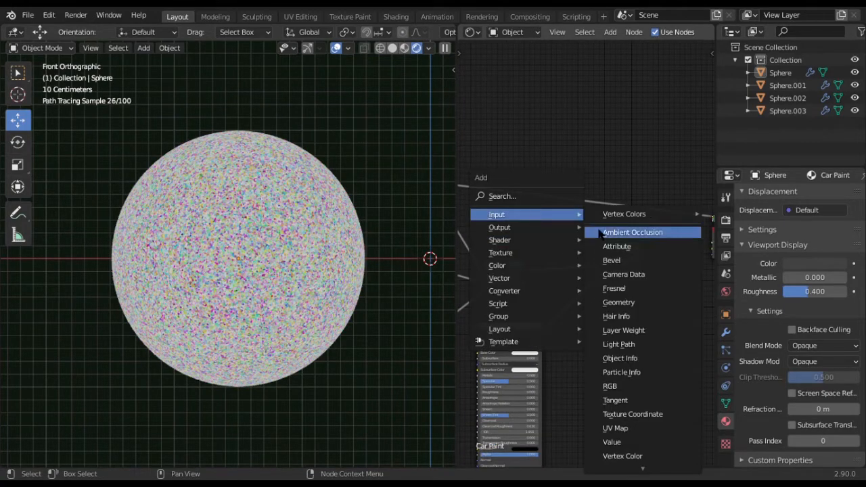
left_click(633, 331)
left_click(560, 237)
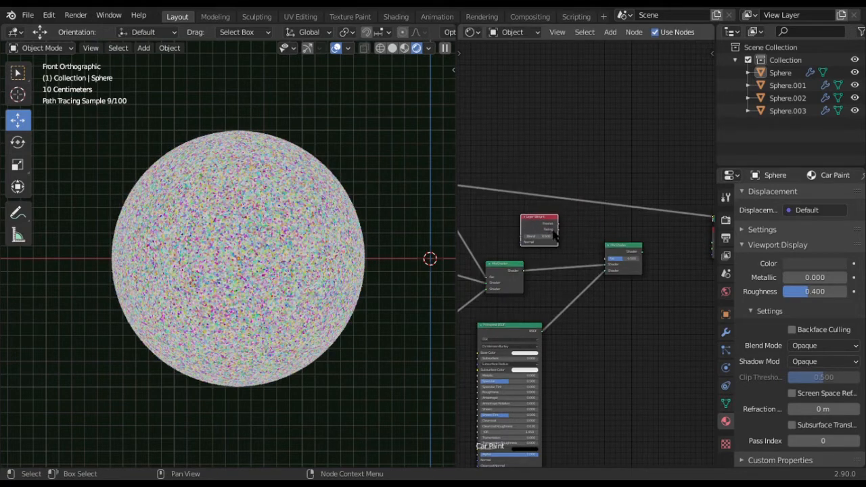
left_click_drag(559, 230, 608, 262)
Step: Connect the second Mix Shader to the Material Output so the combined shader displays on the sphere
middle_click_drag(609, 279, 625, 265)
left_click(569, 264, "ctrl+shift")
scroll(599, 264, "up", 3)
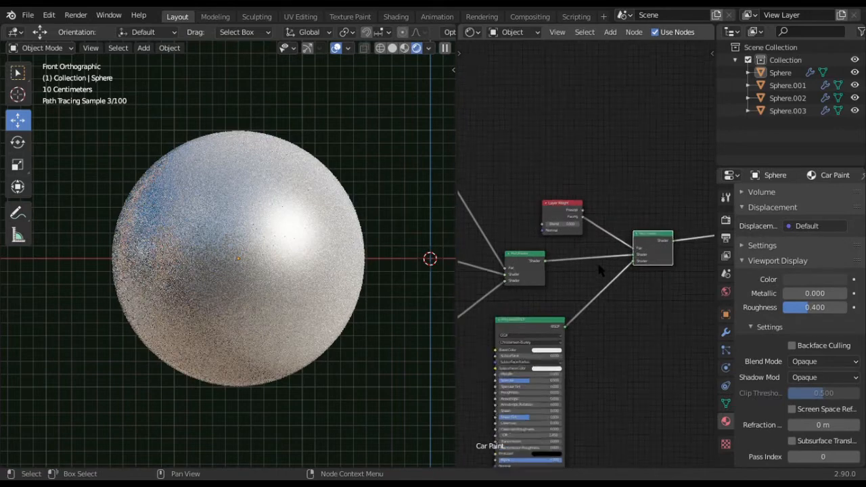
middle_click_drag(561, 371, 591, 356)
scroll(551, 307, "up", 1)
middle_click_drag(557, 304, 706, 303)
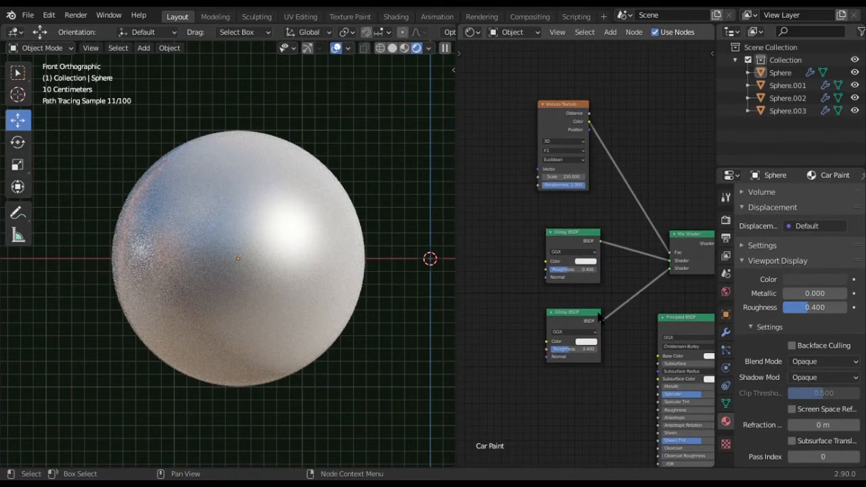
Step: Darken the Principled BSDF's Base Color to near black, with a Value of 0.056
middle_click_drag(613, 335, 534, 311)
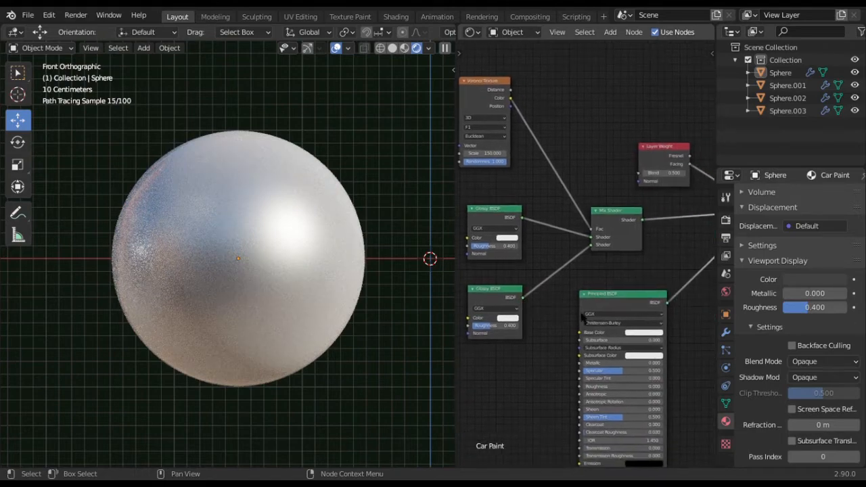
middle_click_drag(643, 329, 609, 322)
left_click(612, 324)
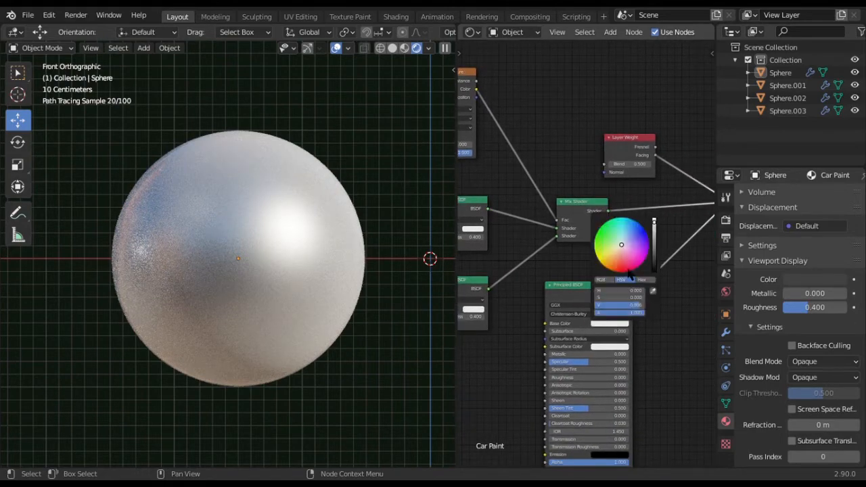
scroll(642, 246, "down", 15)
scroll(642, 246, "down", 3)
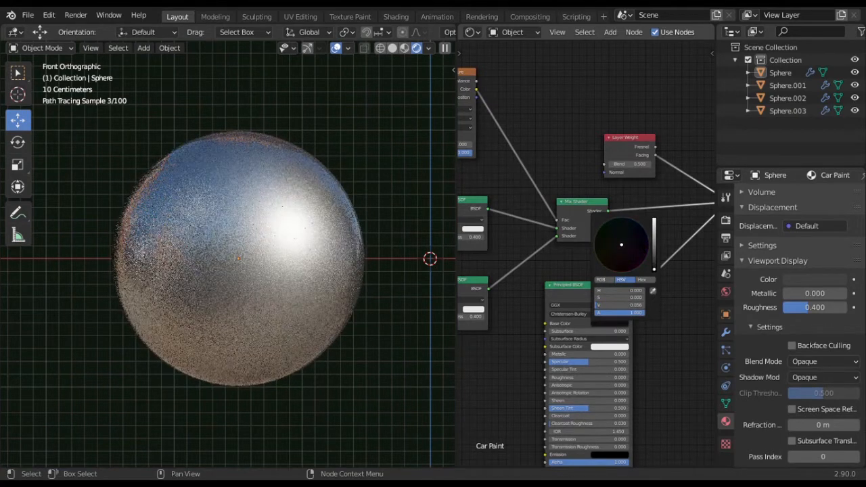
Step: Darken the lower Glossy BSDF's Color to a dark grey, keeping the upper Glossy BSDF white
middle_click_drag(547, 267, 627, 269)
scroll(559, 302, "up", 2)
middle_click_drag(560, 300, 589, 289)
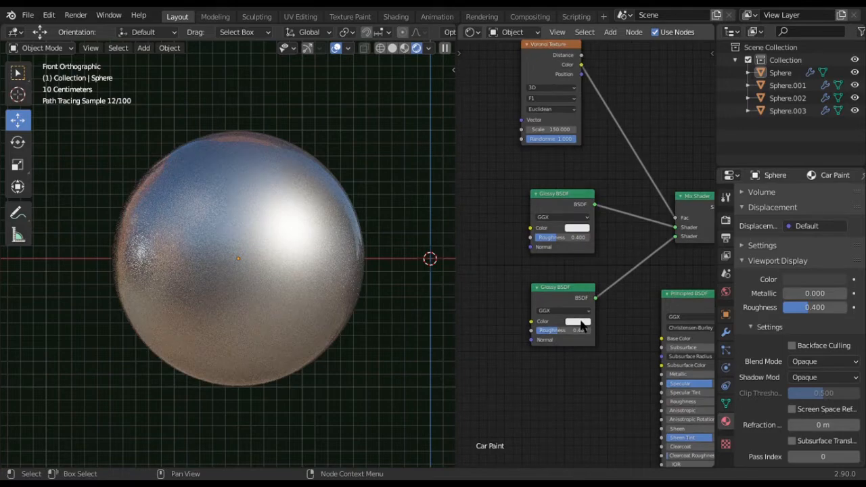
left_click(581, 322)
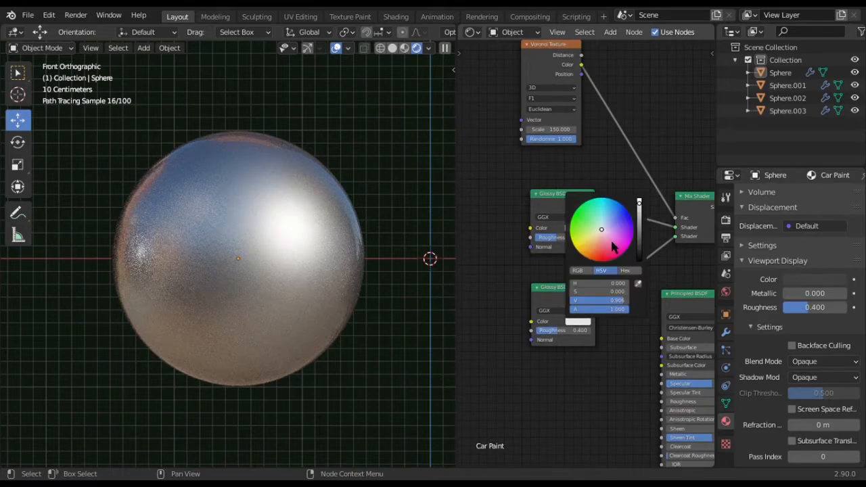
scroll(612, 247, "down", 11, "ctrl")
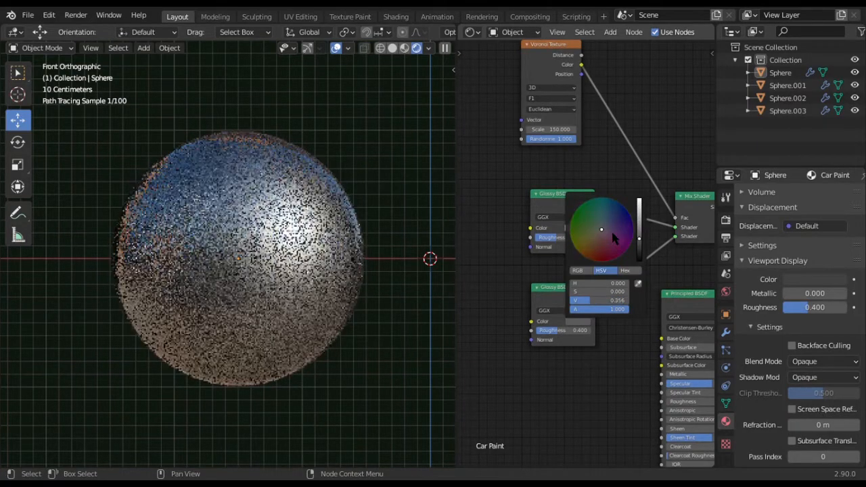
scroll(612, 231, "down", 1, "ctrl")
scroll(611, 230, "down", 1, "ctrl")
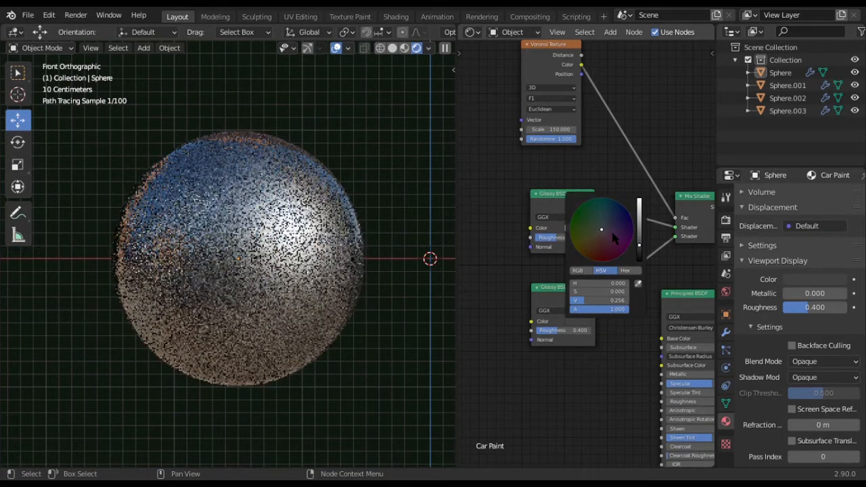
key("Escape")
left_click(579, 228)
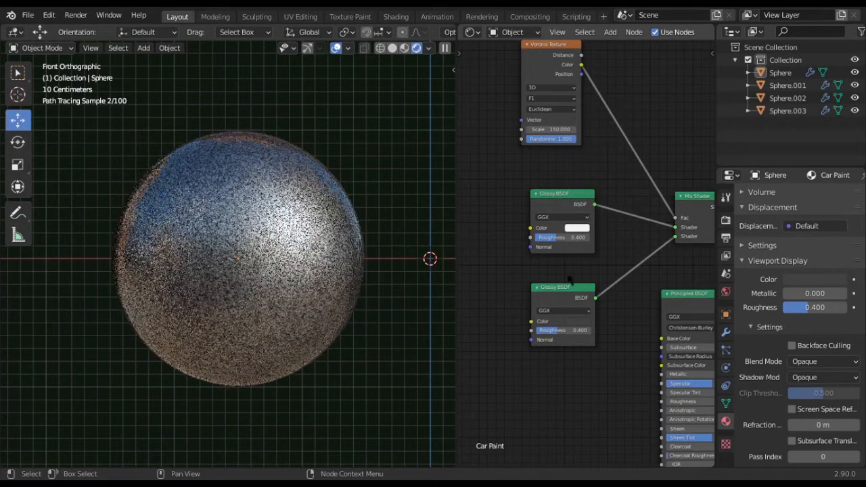
left_click(578, 228)
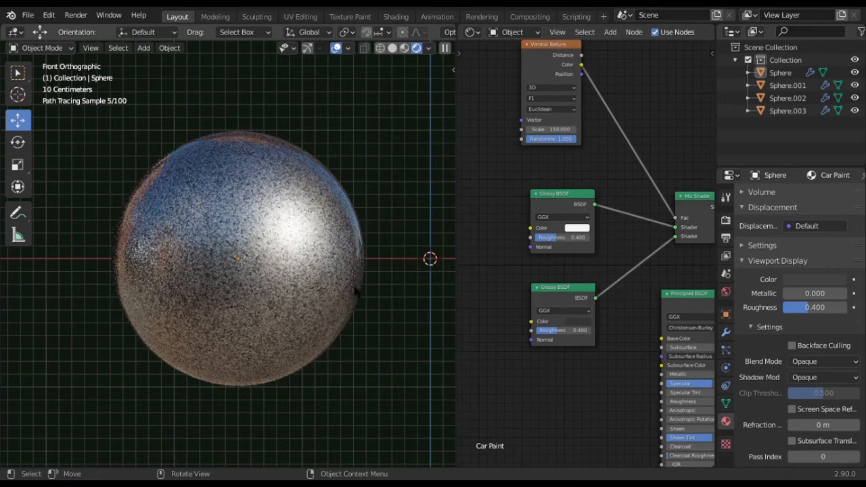
Step: Try a Scale of 200 on the Voronoi Texture for finer flakes on the sphere
left_click(554, 130)
type("200")
key("Return")
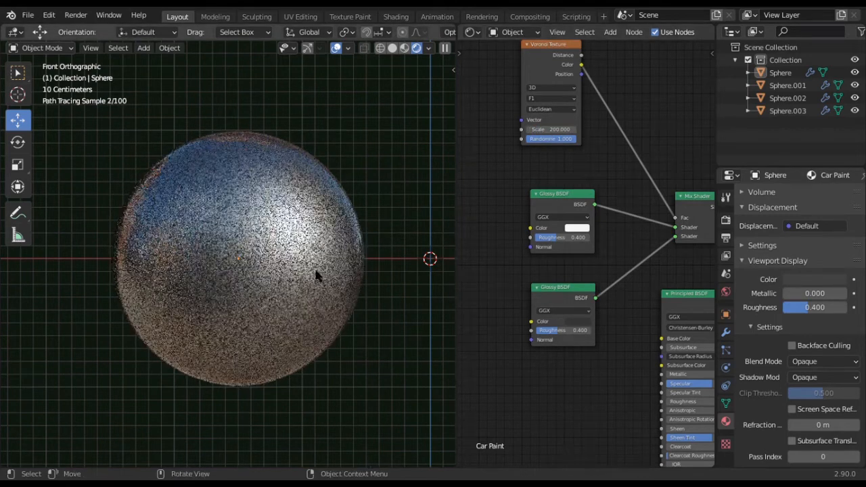
scroll(285, 285, "up", 1)
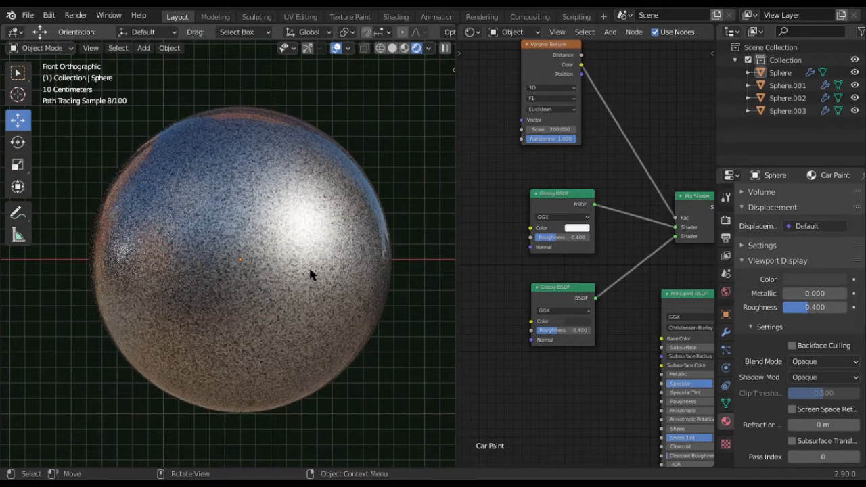
Step: Set the Voronoi Texture's Scale to 300 and inspect the flakes on the sphere from an angled view
left_click(559, 130)
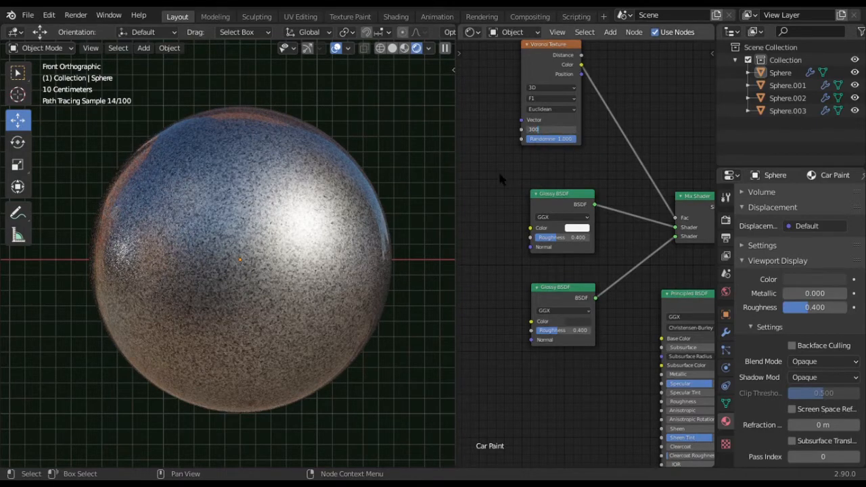
type("300")
key("Return")
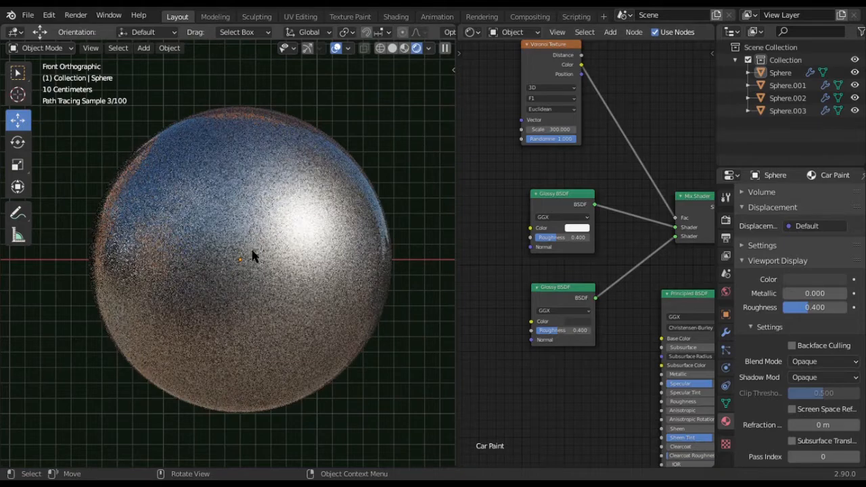
middle_click_drag(347, 267, 336, 306)
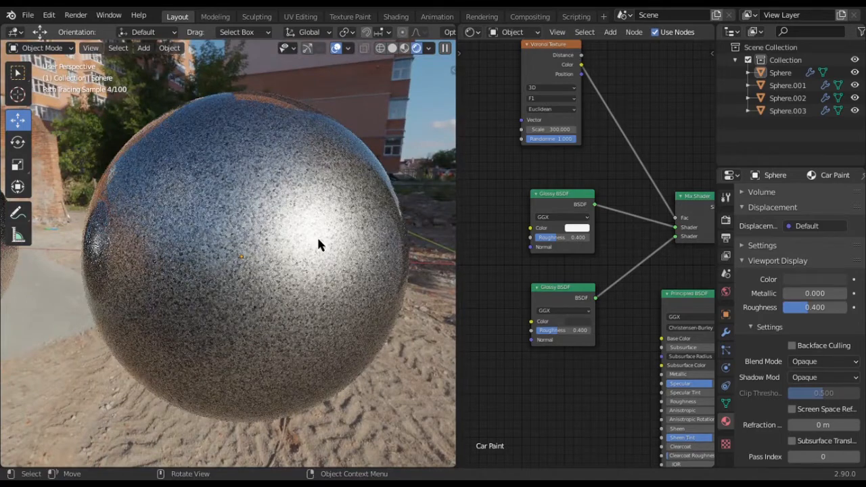
Step: Switch the viewport to Solid shading in front view and select Sphere.001, which carries the Car Plastic material
scroll(294, 263, "down", 2)
key("z")
left_click(373, 249)
scroll(356, 260, "down", 2)
key("KP_3")
key("KP_1")
middle_click_drag(287, 265, 68, 267, "shift")
left_click(233, 274)
Step: Show Sphere.001 up close in Rendered shading and frame all Car Plastic nodes in the node editor
key("z")
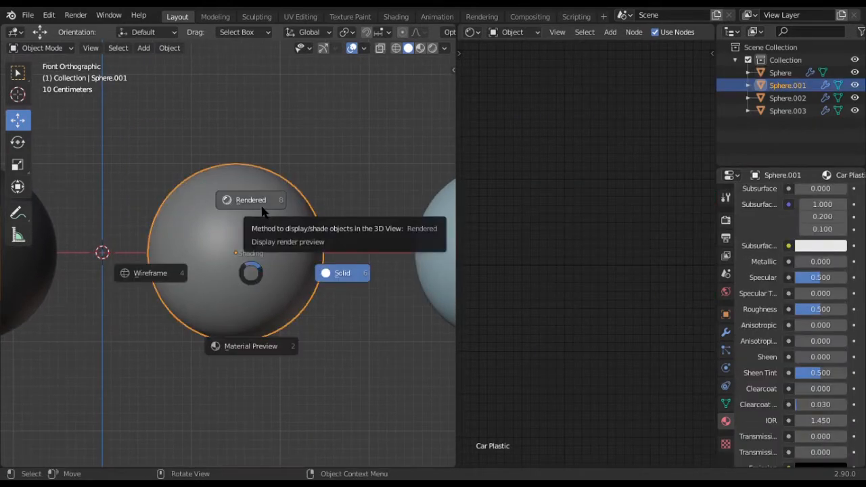
left_click(261, 202)
scroll(390, 175, "up", 4)
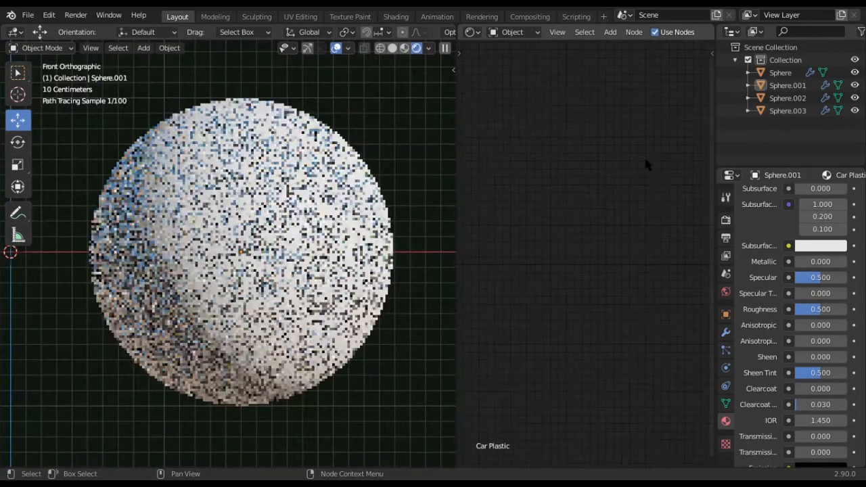
scroll(644, 160, "down", 10)
left_click(350, 218)
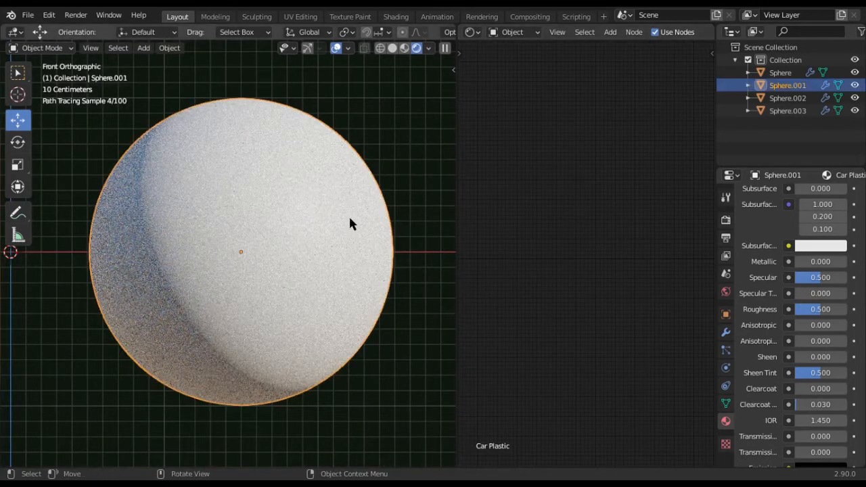
left_click(415, 134)
key("Home")
Step: Darken the Base Color of Car Plastic's Principled BSDF to near black
middle_click_drag(617, 246, 533, 255)
scroll(586, 267, "up", 8)
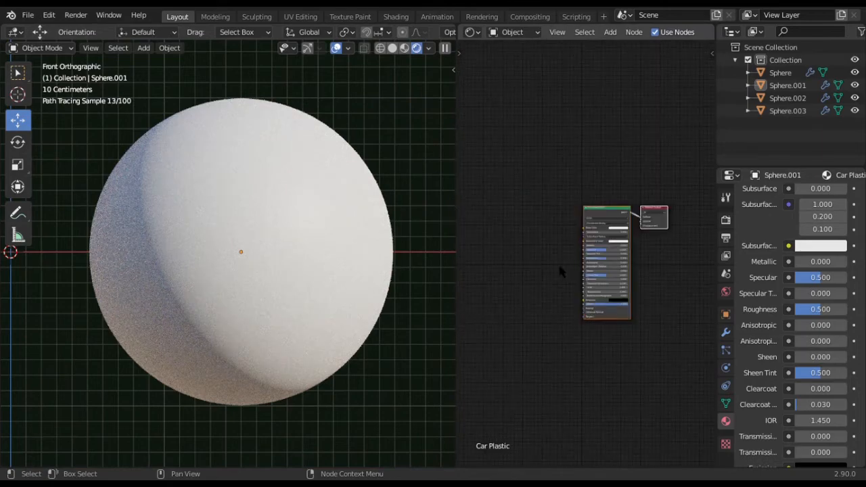
scroll(563, 269, "up", 2)
left_click(631, 210)
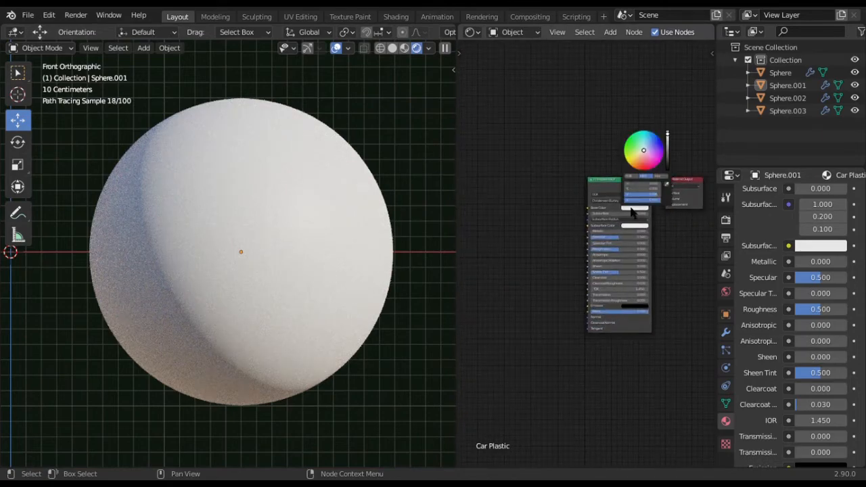
scroll(640, 160, "down", 10)
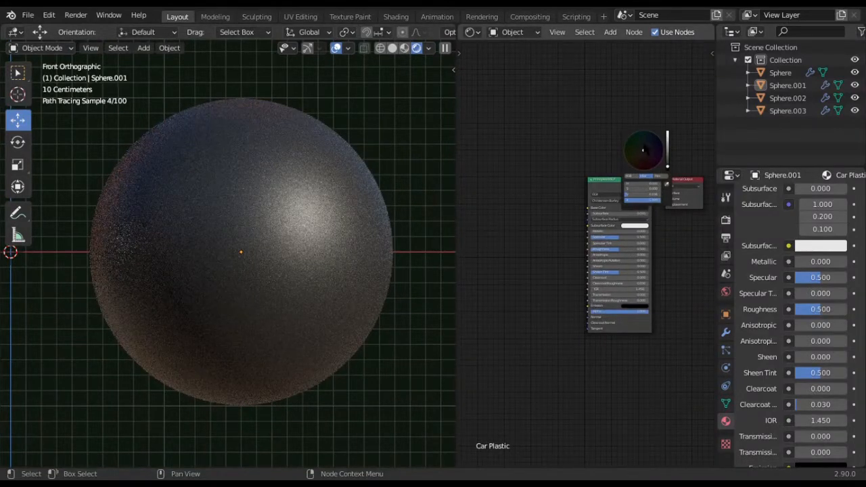
scroll(644, 146, "down", 2)
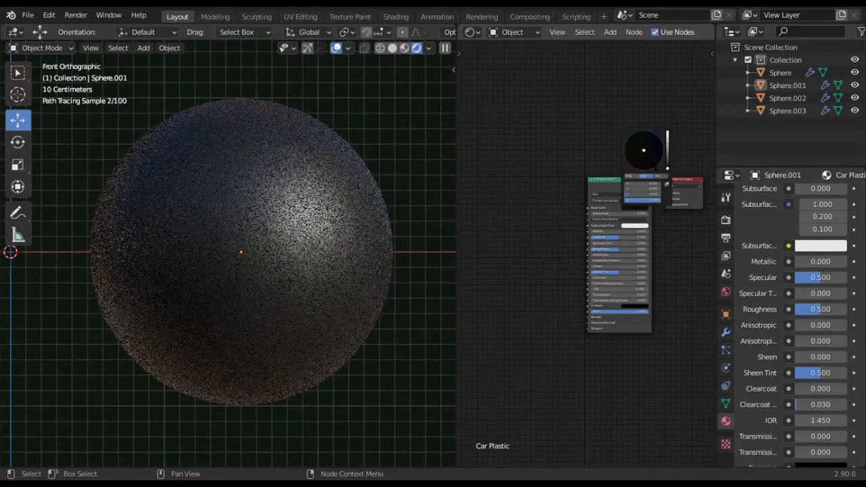
Step: Lower the Roughness of Car Plastic's Principled BSDF to 0.355
scroll(568, 277, "up", 2)
middle_click_drag(568, 290, 587, 279)
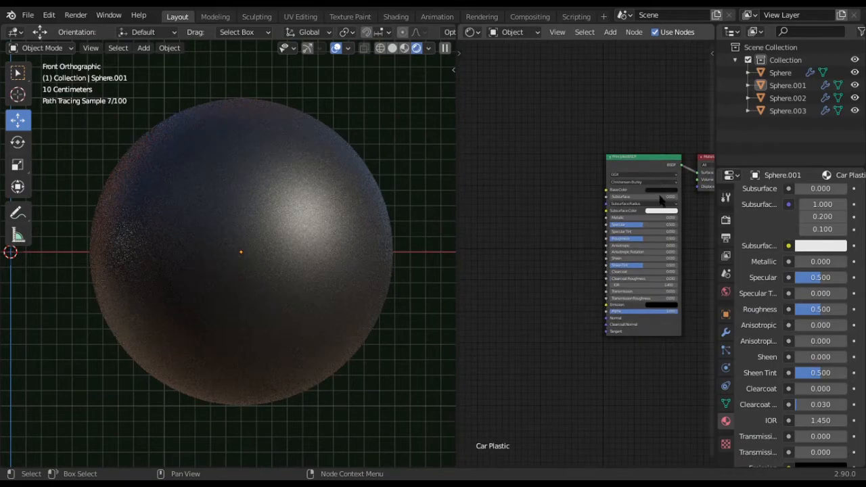
scroll(650, 217, "up", 1)
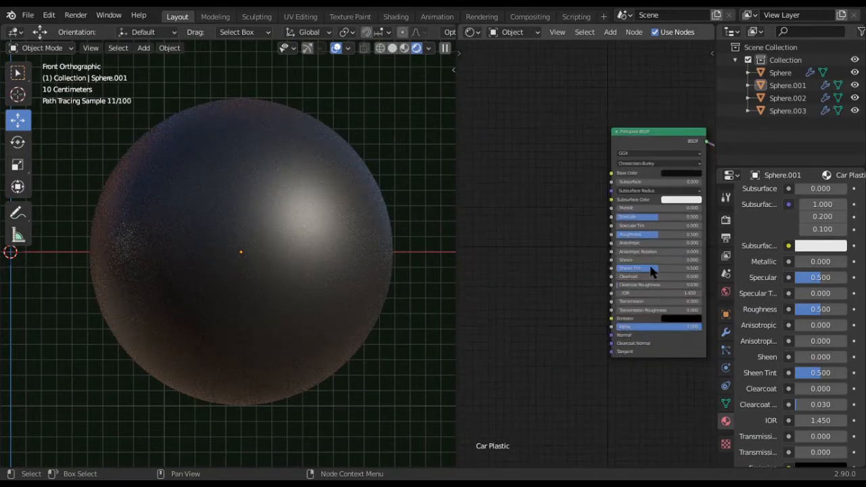
left_click_drag(660, 240, 648, 240)
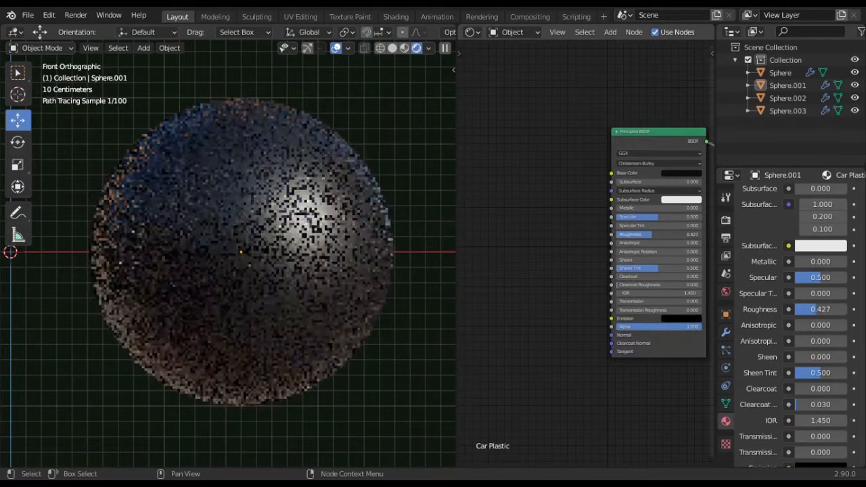
Step: Add a Bump node and place it just before the Principled BSDF
middle_click_drag(567, 283, 601, 246)
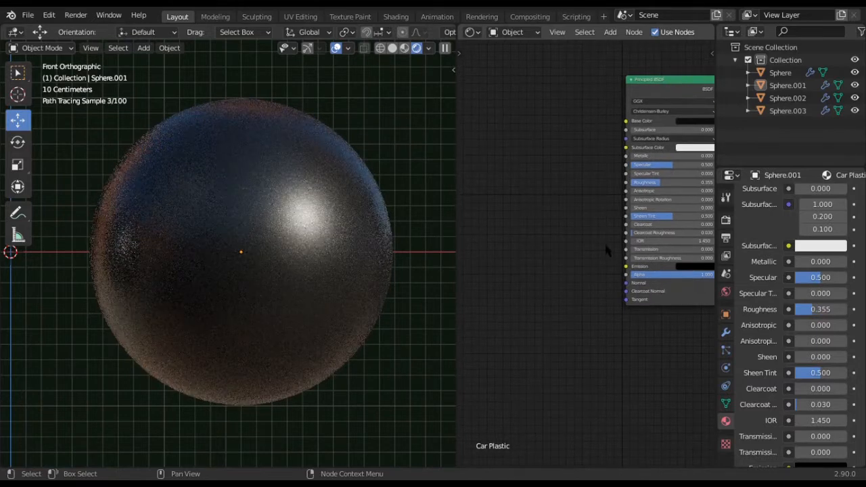
key("shift+a")
mouse_move(560, 285)
mouse_move(541, 305)
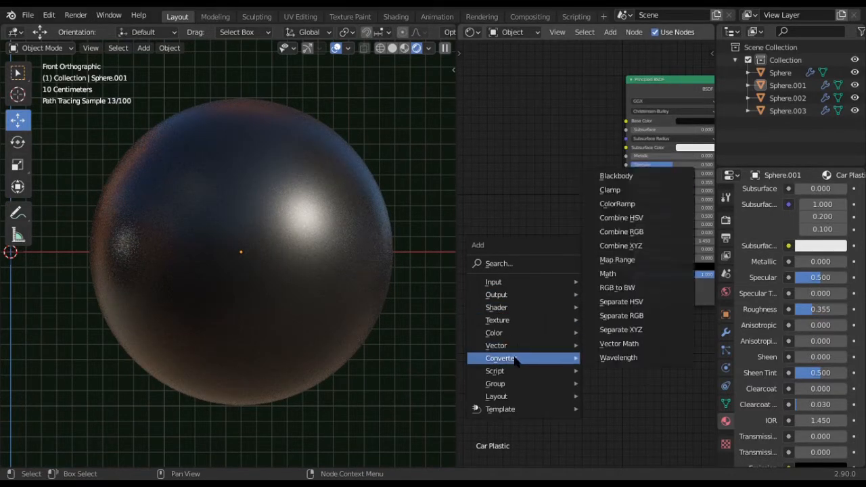
mouse_move(532, 345)
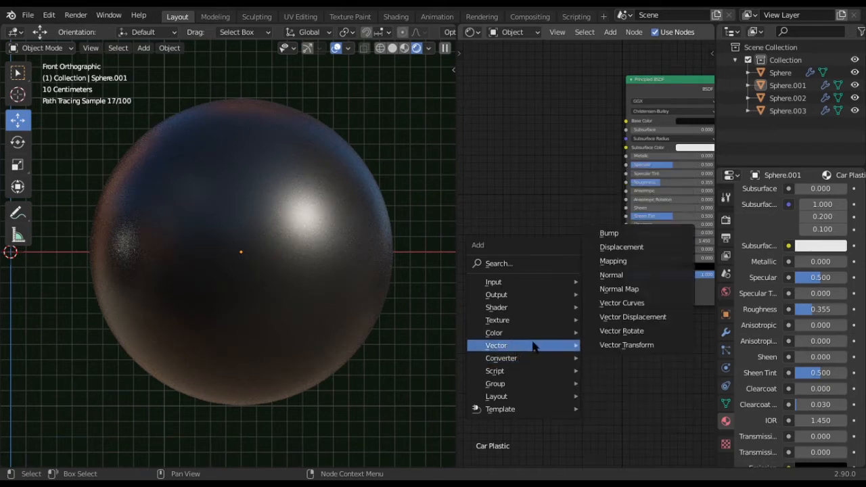
left_click(610, 235)
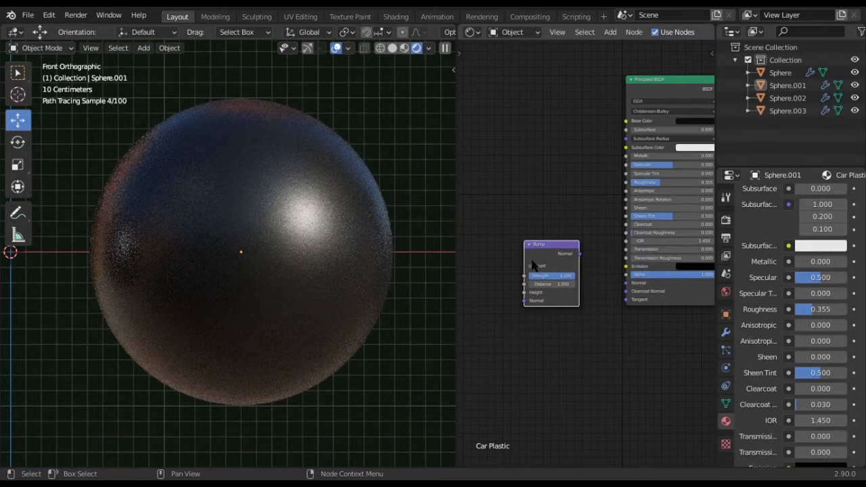
Step: Add a Noise Texture node and place it just before the Bump node
middle_click_drag(532, 260, 582, 260)
key("shift+a")
mouse_move(584, 259)
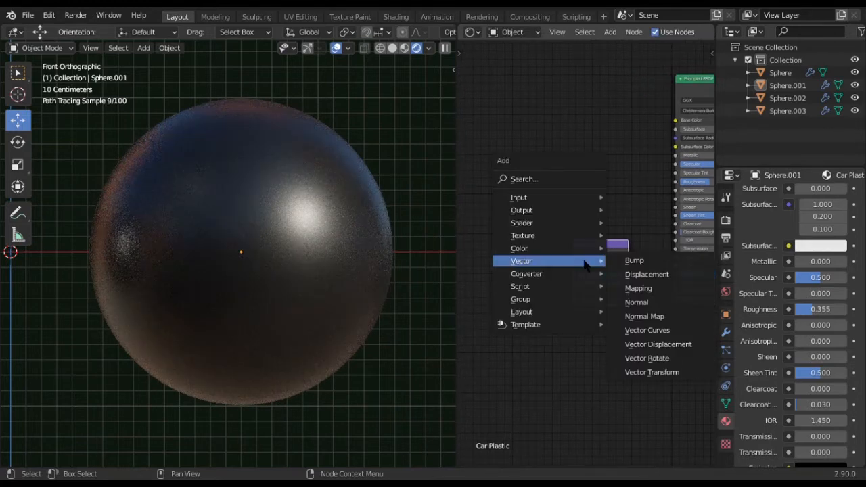
mouse_move(588, 235)
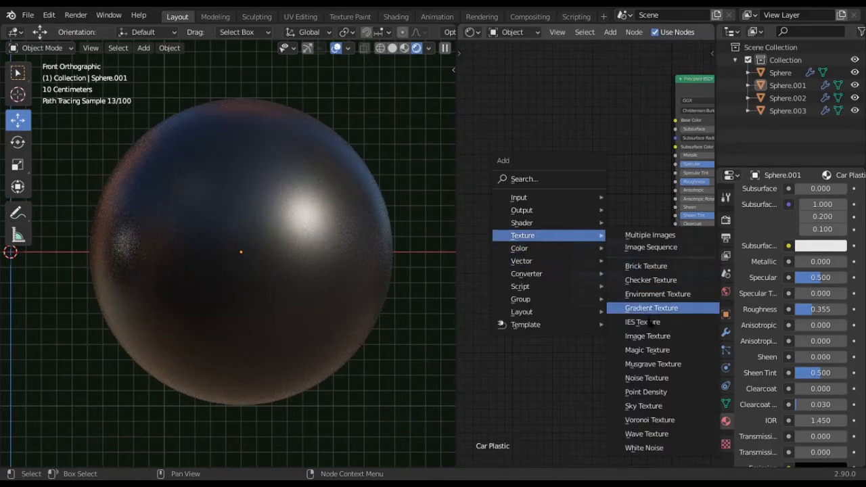
left_click(646, 378)
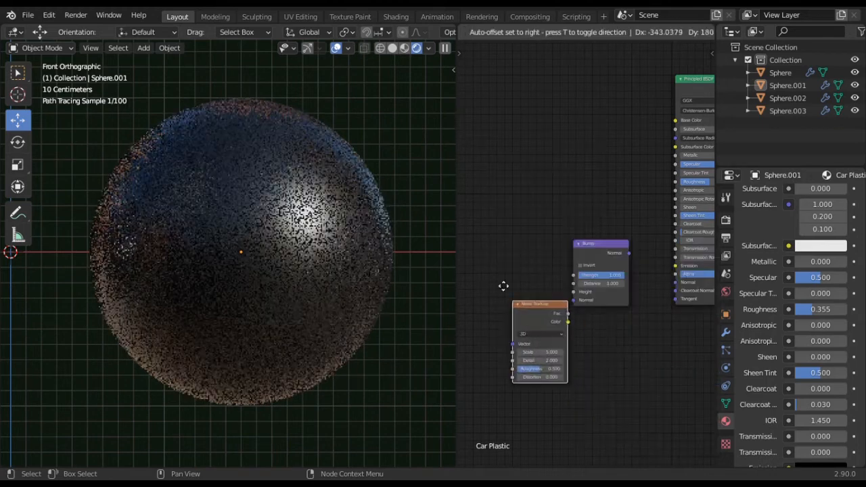
left_click(531, 228)
Step: Try a Scale of 500 on the Noise Texture
middle_click_drag(532, 228, 591, 248)
scroll(650, 302, "up", 1)
middle_click_drag(651, 303, 603, 302)
left_click(527, 299)
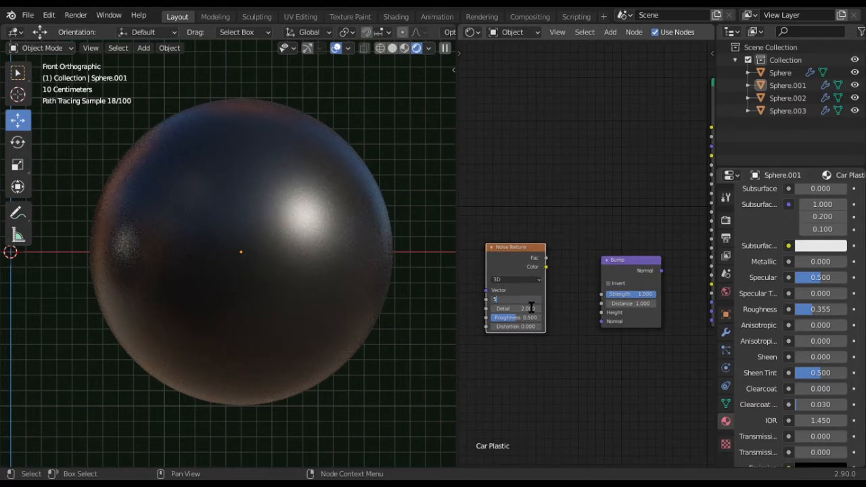
type("500")
key("Return")
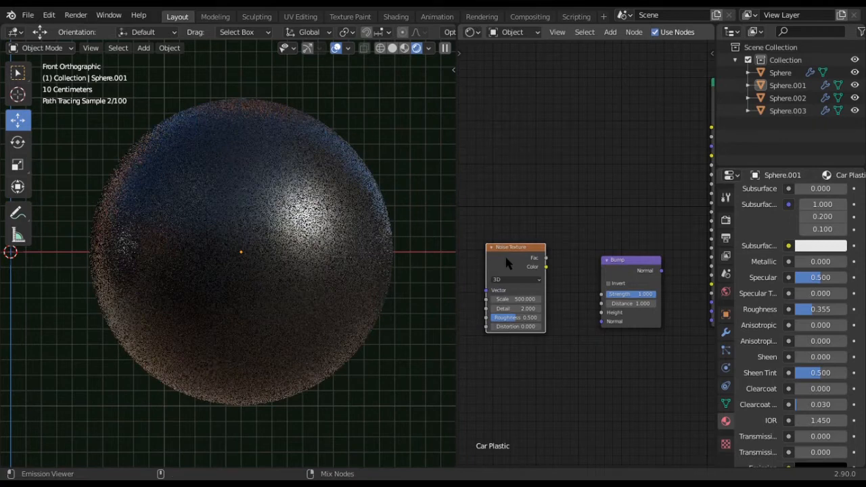
Step: Preview the Noise Texture directly on the sphere and set its Scale to 200
left_click(505, 254, "ctrl+shift")
scroll(507, 306, "up", 1)
left_click(502, 316)
type("200")
key("Return")
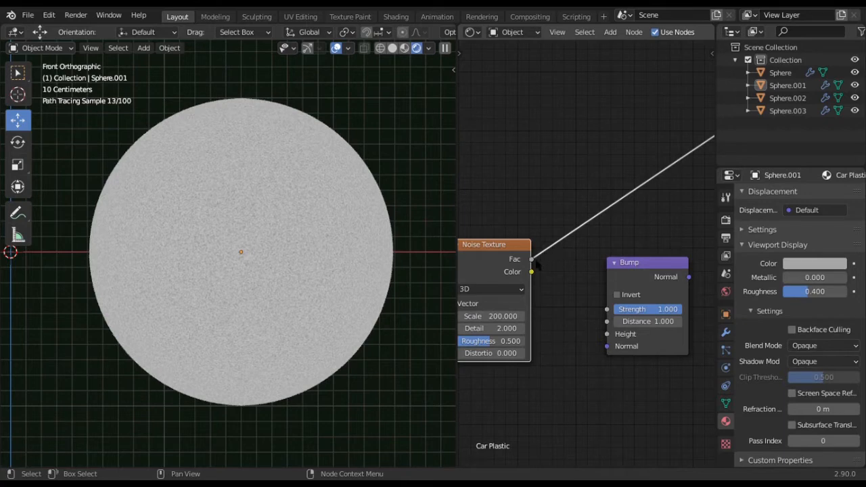
Step: Connect the Noise Texture's Fac output to the Bump node's Height and set the Bump Strength to 0.08
left_click_drag(532, 260, 606, 336)
middle_click_drag(593, 344, 557, 342)
left_click(617, 308)
key("BackSpace")
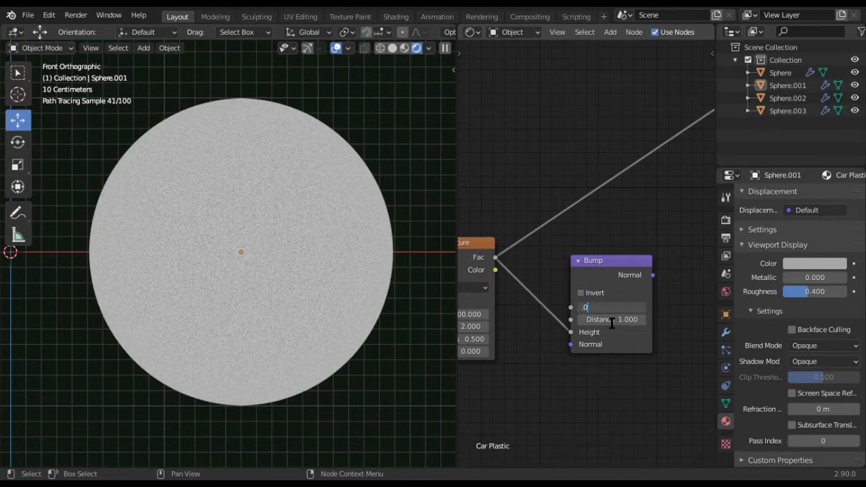
key("Return")
Step: Connect the Bump node's Normal output to the Normal input of the Principled BSDF
scroll(623, 287, "down", 2)
middle_click_drag(643, 281, 599, 284)
left_click_drag(599, 274, 656, 313)
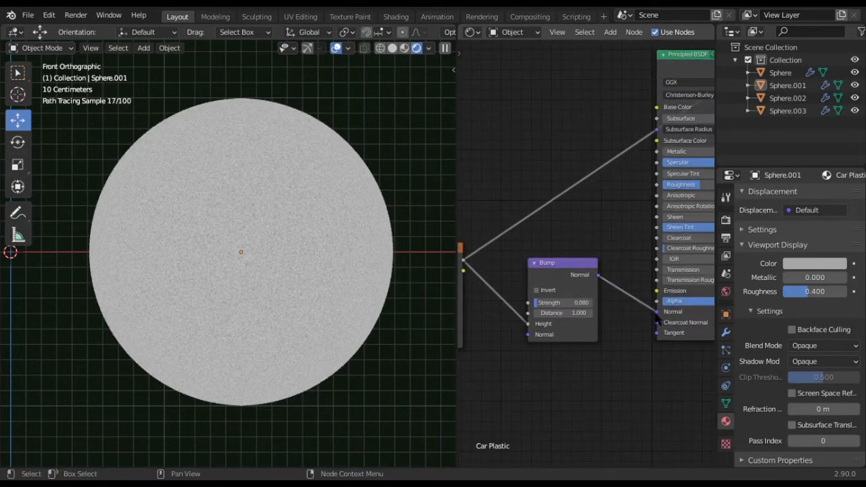
Step: Route the Principled BSDF back to the Material Output's Surface and set its Roughness to 0.423
middle_click_drag(649, 233, 490, 378)
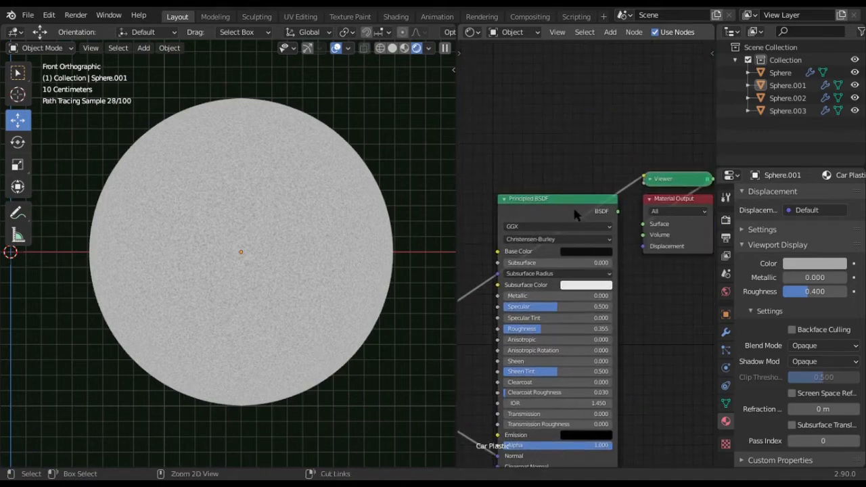
scroll(388, 314, "up", 4)
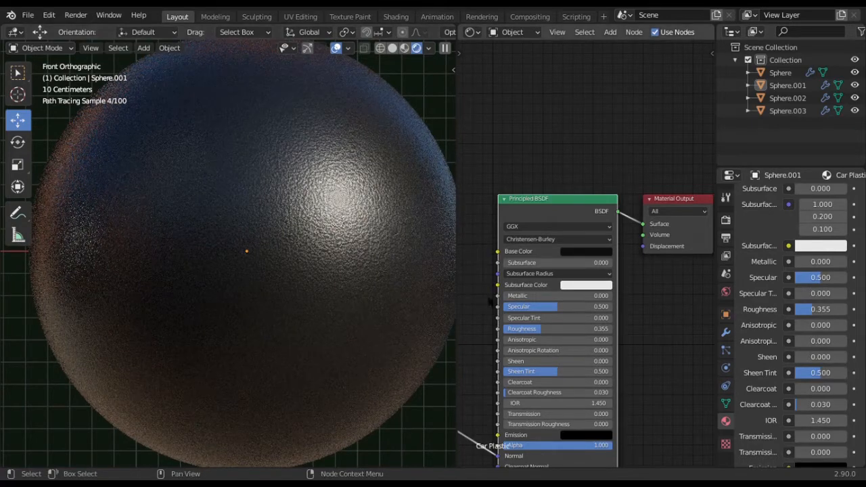
left_click_drag(536, 326, 548, 327)
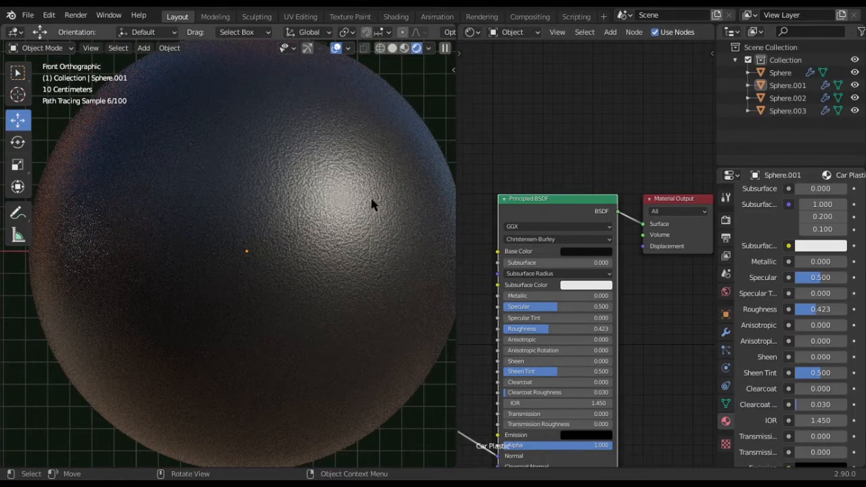
scroll(371, 203, "down", 2)
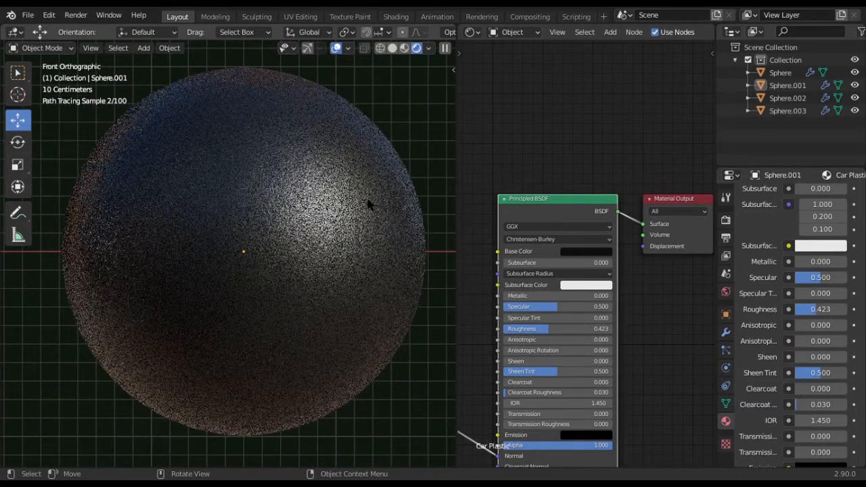
Step: Frame the next sphere using Solid shading, return to Rendered shading, and select Sphere.003 with the Plastic material
key("z")
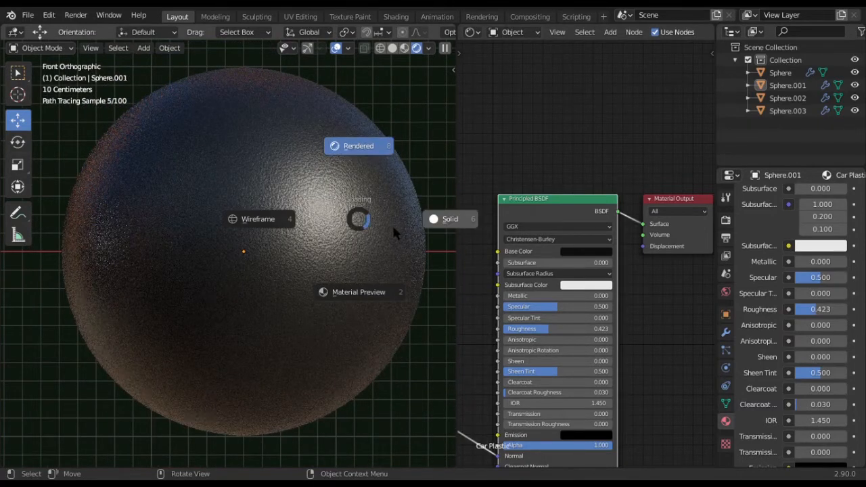
left_click(396, 233)
scroll(366, 234, "down", 3)
mouse_move(371, 247)
middle_mouse_down("shift")
mouse_move(25, 269)
mouse_move(26, 254)
middle_mouse_up("shift")
scroll(149, 244, "up", 1)
key("z")
key("z")
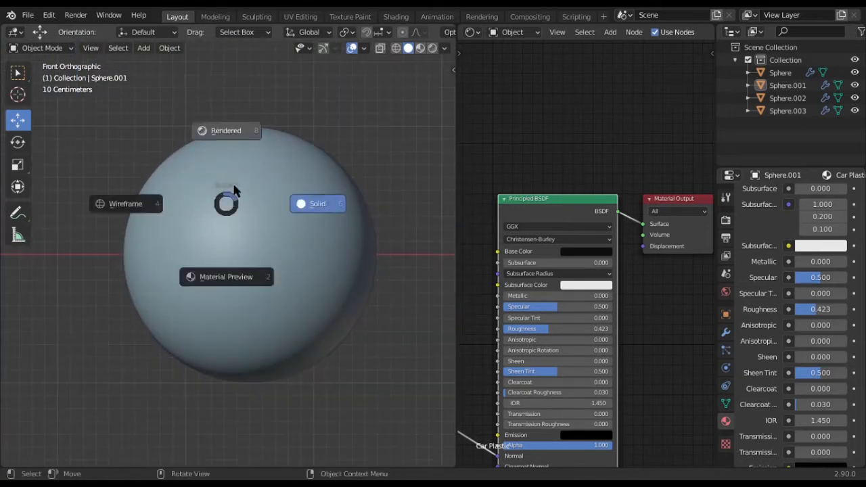
left_click(232, 138)
scroll(617, 271, "down", 2)
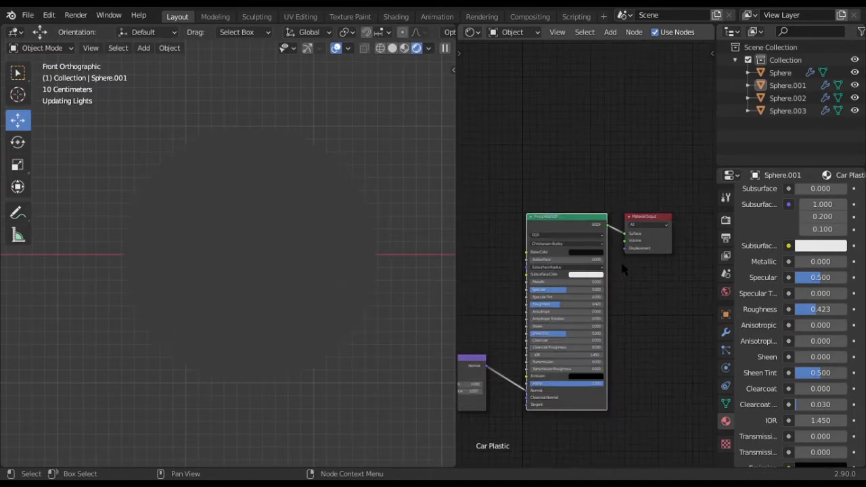
scroll(617, 271, "down", 1)
left_click(303, 266)
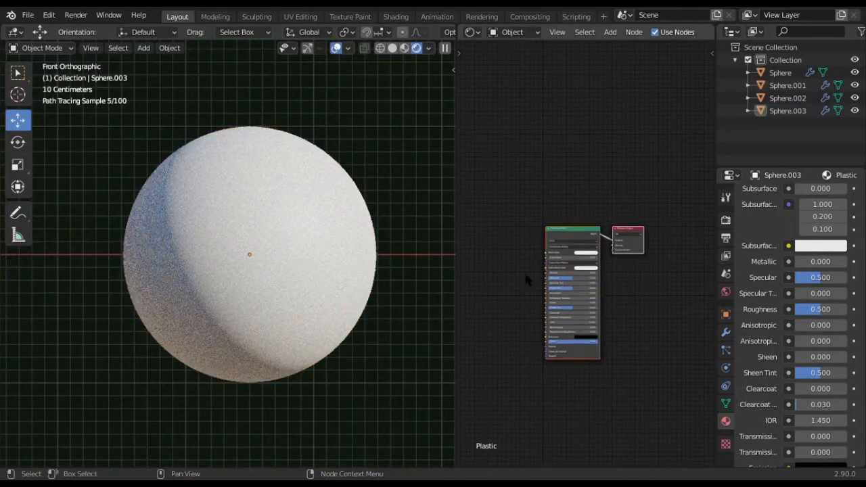
Step: Add a Voronoi Texture node before the Principled BSDF and a Noise Texture node directly beneath the Voronoi
middle_click_drag(528, 280, 572, 237)
key("shift+a")
mouse_move(549, 285)
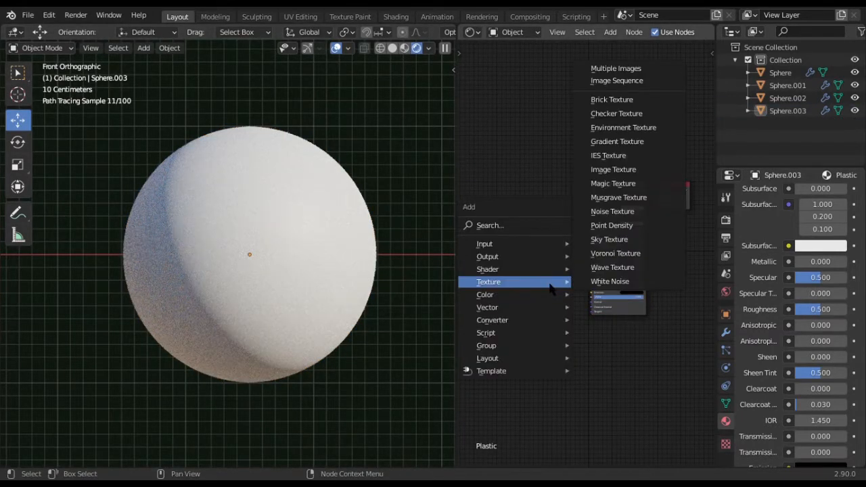
left_click(615, 253)
left_click(473, 257)
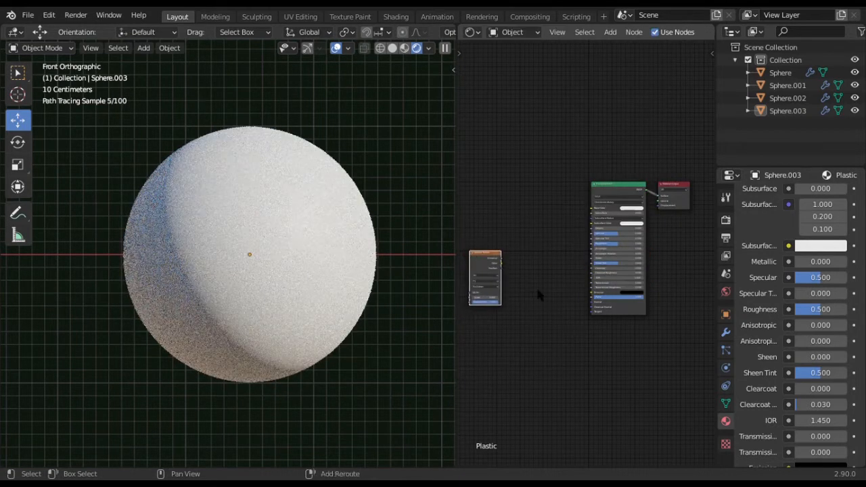
key("shift+a")
mouse_move(538, 290)
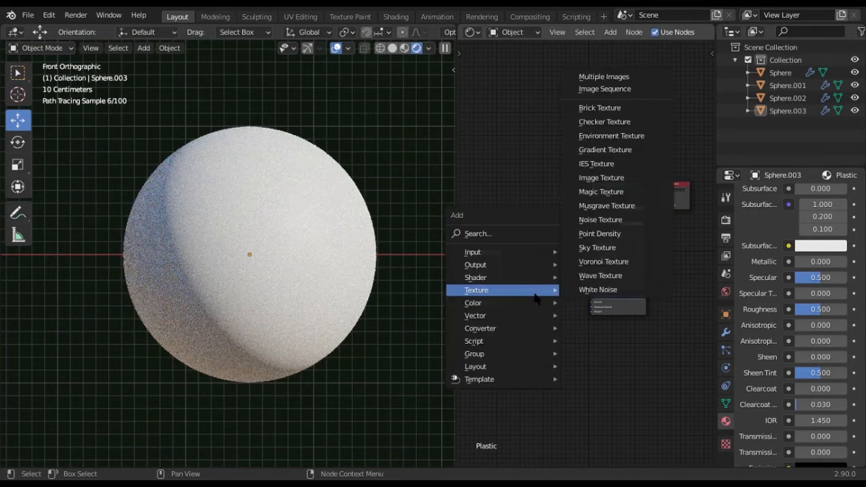
left_click(600, 220)
left_click(492, 326)
Step: Add a Bump node between the two texture nodes and the Principled BSDF
key("shift+a")
mouse_move(493, 327)
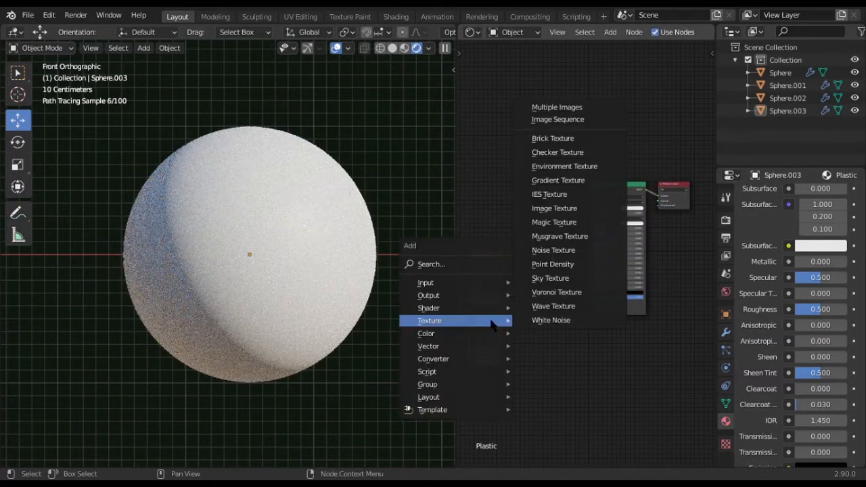
mouse_move(488, 346)
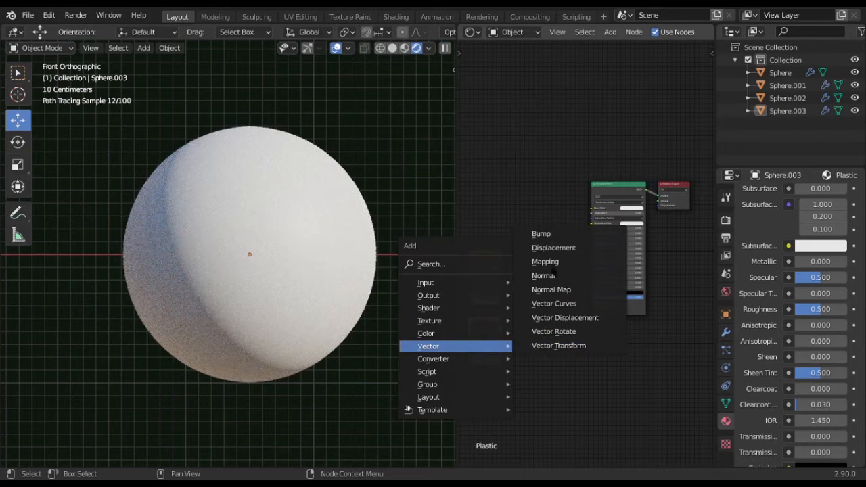
left_click(545, 236)
left_click(540, 304)
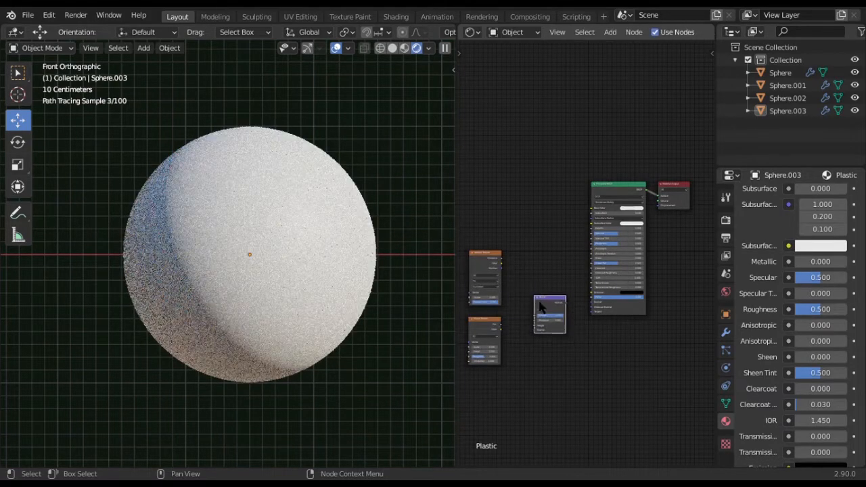
Step: Move the Voronoi and Noise Texture nodes together farther away from the Bump node
scroll(565, 293, "up", 3)
middle_click_drag(576, 290, 667, 248)
left_click_drag(595, 244, 547, 317)
left_click_drag(543, 213, 497, 197)
Step: Add a MixRGB node and place it between the two texture nodes and the Bump node
key("shift+a")
mouse_move(559, 308)
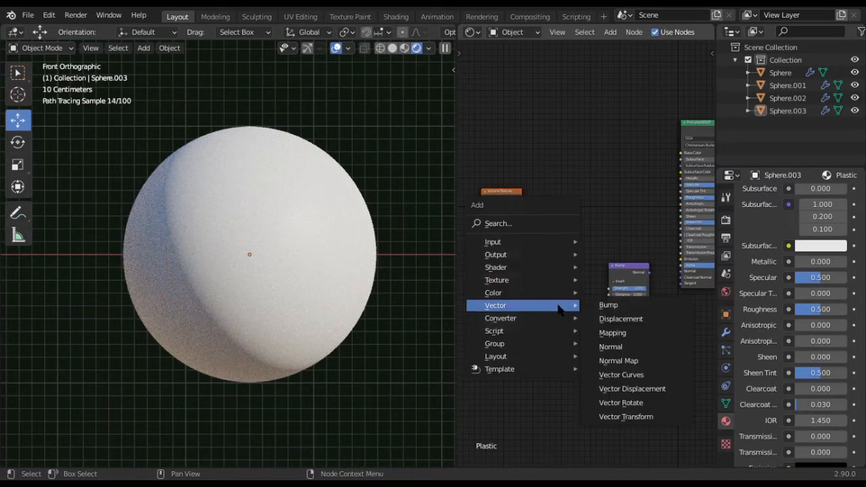
mouse_move(518, 242)
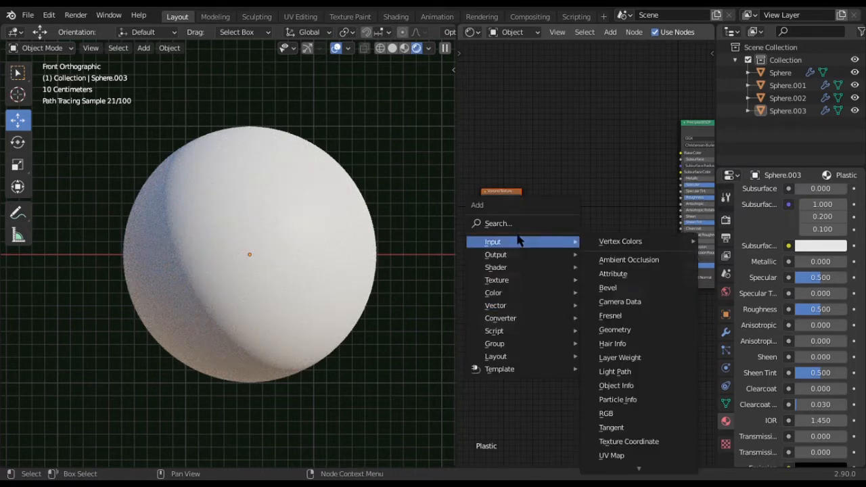
left_click(501, 224)
type("mi")
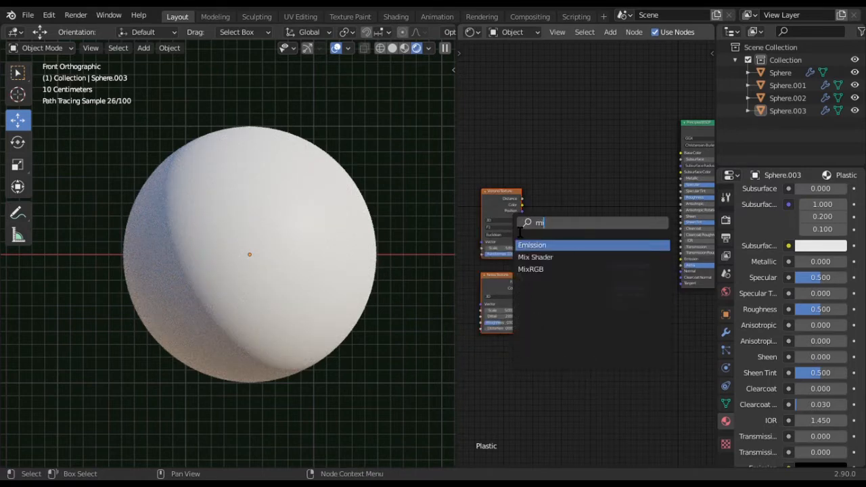
type("x")
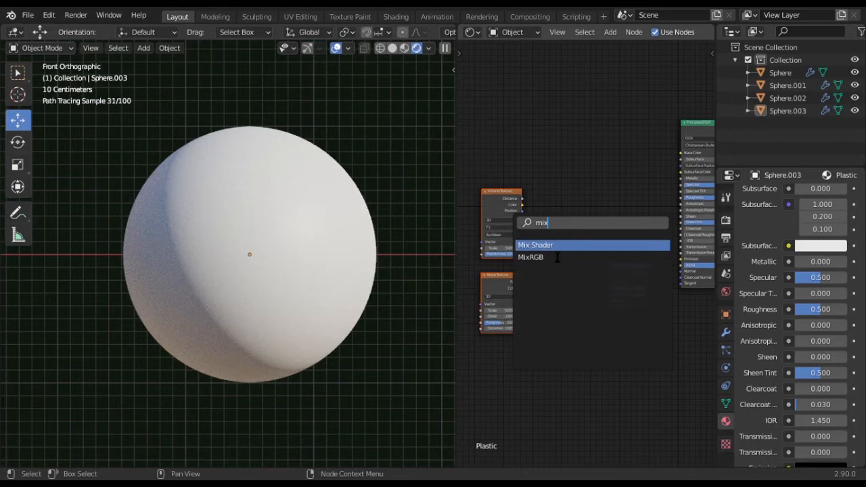
left_click(558, 258)
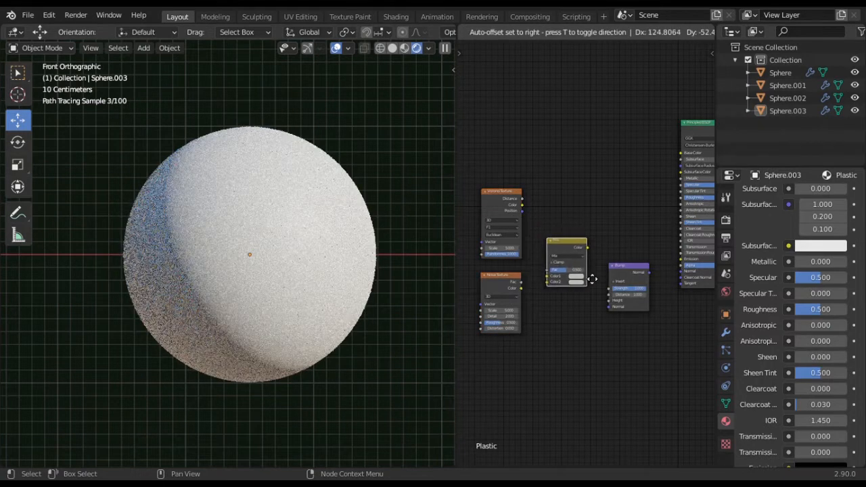
left_click(592, 279)
scroll(542, 330, "up", 2)
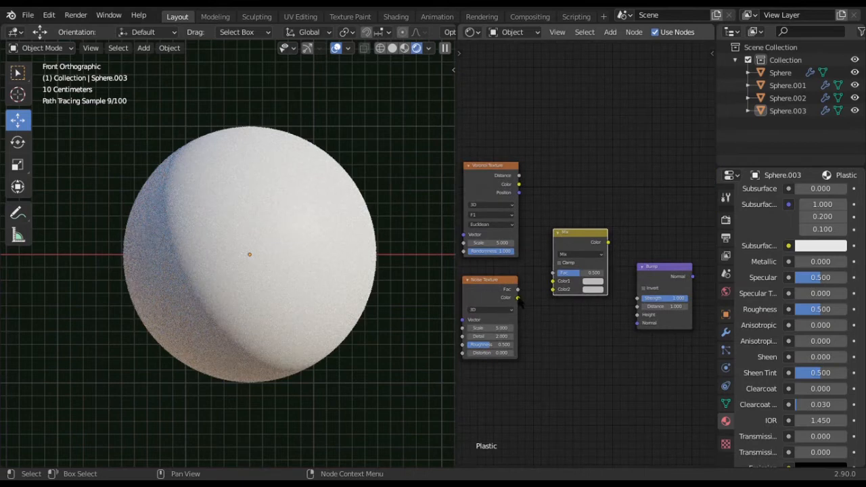
Step: Connect the Voronoi Texture's Color to the Mix node's Fac and Color1, and the Noise Texture's Color to Color2
left_click_drag(519, 185, 554, 289)
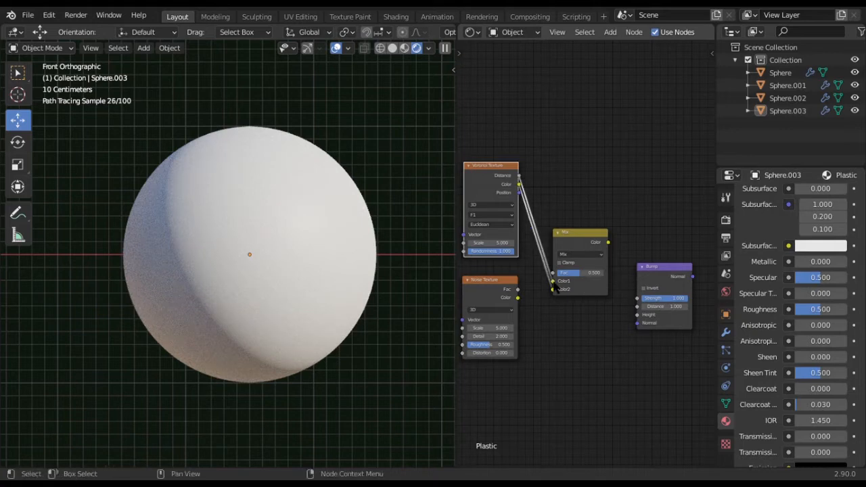
left_click_drag(502, 172, 484, 184)
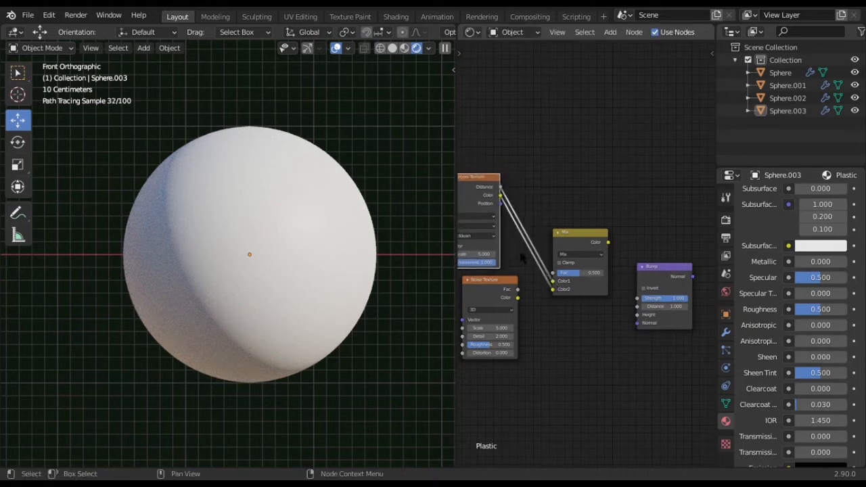
mouse_move(555, 289)
left_mouse_down()
mouse_move(553, 281)
mouse_move(552, 292)
mouse_move(538, 294)
mouse_move(553, 290)
left_mouse_up()
left_click_drag(503, 202, 552, 285)
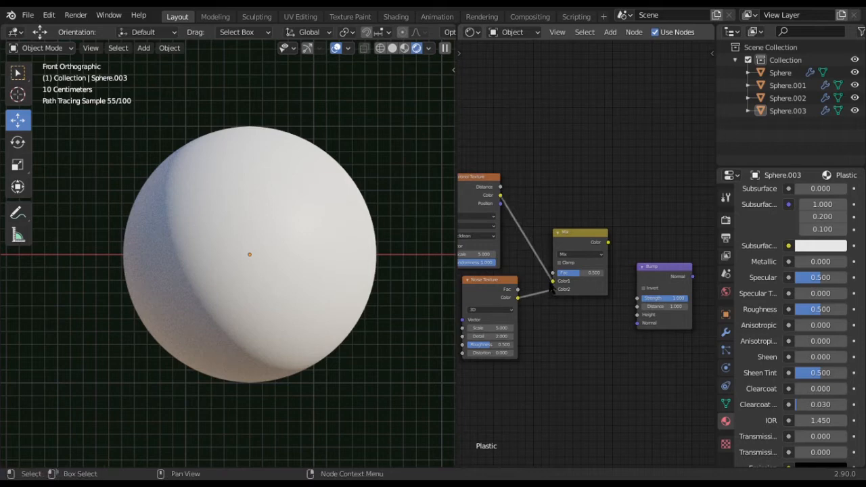
left_click_drag(500, 187, 559, 278)
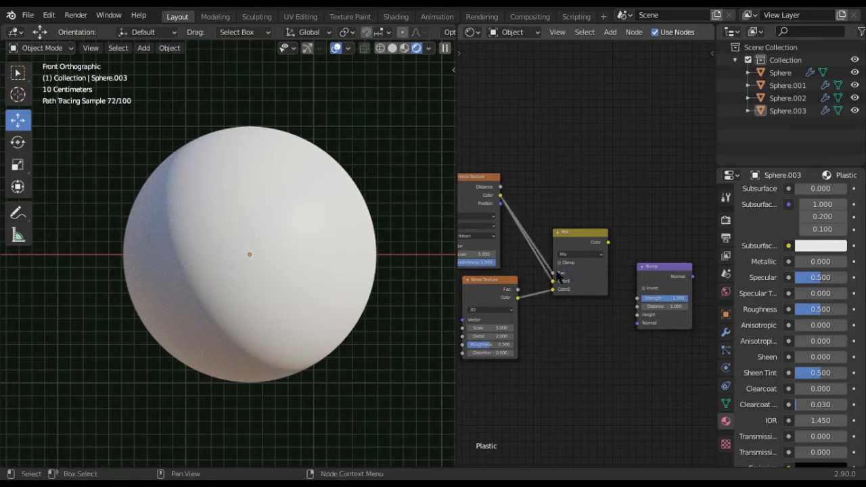
Step: Darken the Plastic material's Principled BSDF Base Color to a near-black with a value of 0.056
middle_click_drag(668, 264, 608, 267)
middle_click_drag(591, 196, 456, 275)
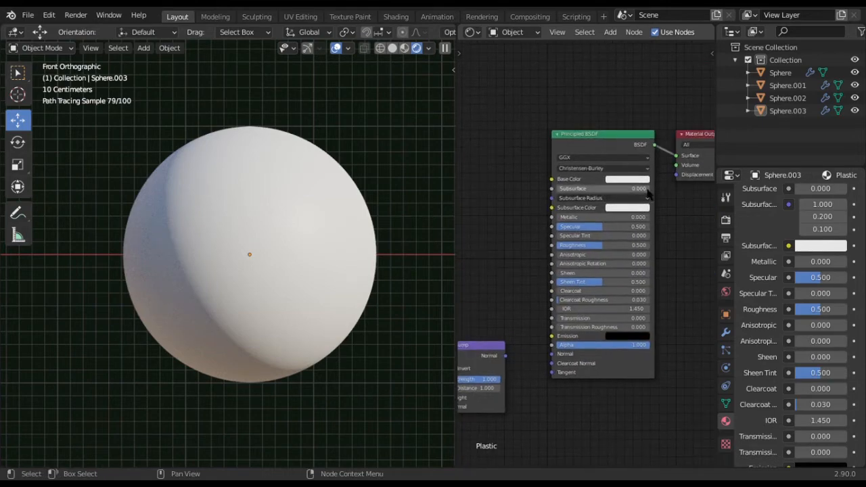
left_click(636, 182)
scroll(653, 79, "down", 4)
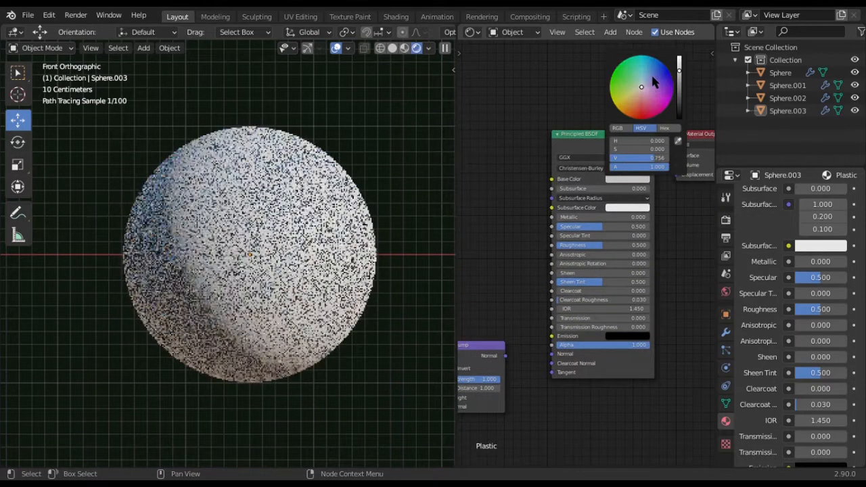
scroll(653, 79, "down", 8)
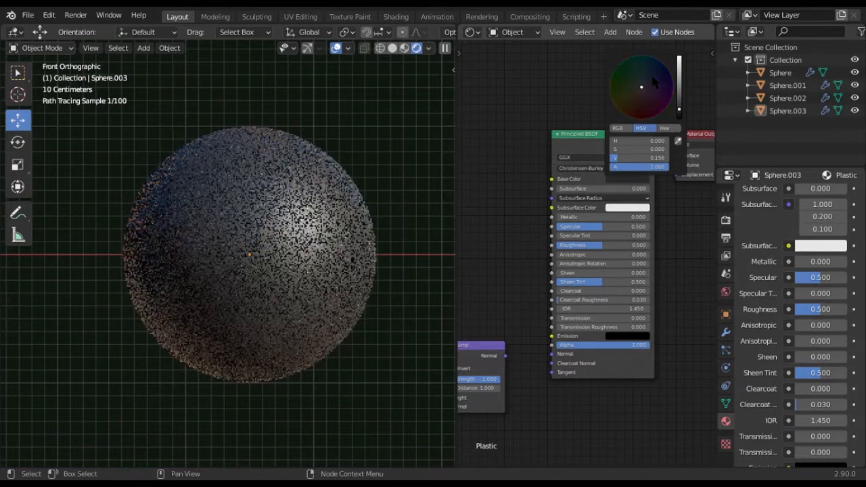
scroll(651, 72, "down", 1)
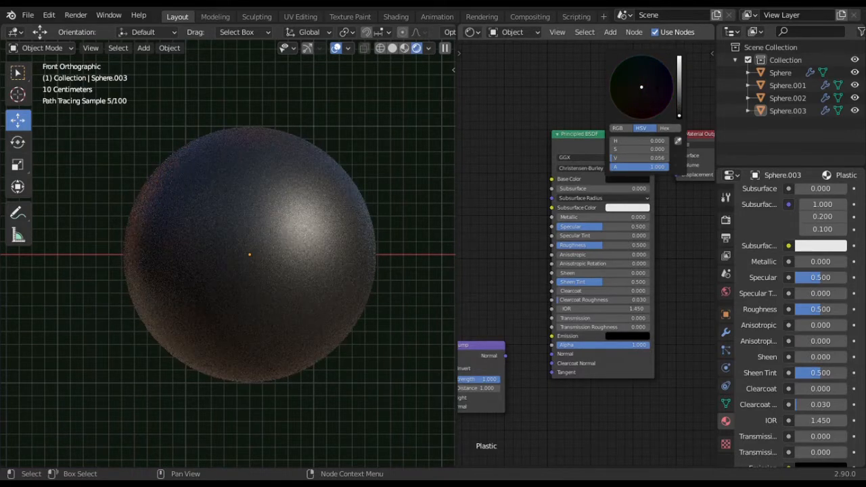
Step: Set the Bump Strength to 0.08 and connect the Mix node's Color output to the Bump Height
middle_click_drag(546, 344, 595, 282)
left_click(554, 305)
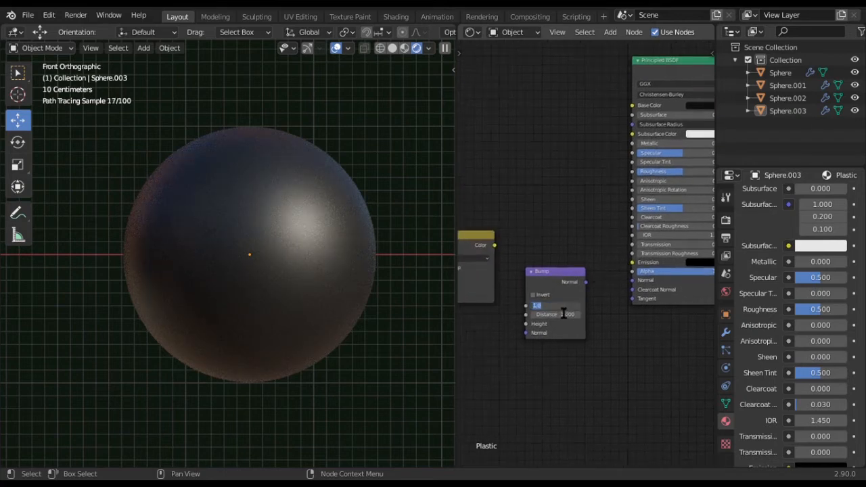
key("Return")
middle_click_drag(509, 235, 577, 203)
left_click_drag(563, 214, 595, 293)
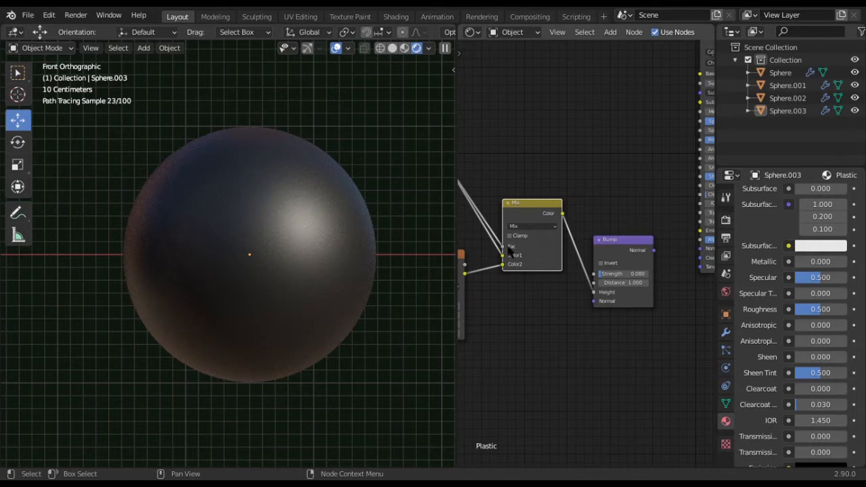
Step: Switch the Voronoi Texture's feature output to Distance To Edge and set its Scale to 50
middle_click_drag(574, 156, 656, 201)
scroll(596, 277, "up", 2)
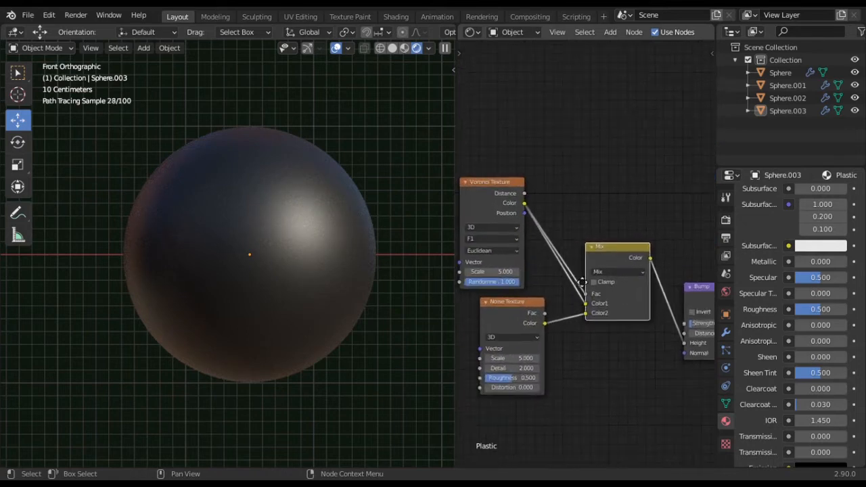
middle_click_drag(544, 271, 586, 264)
scroll(582, 255, "up", 1)
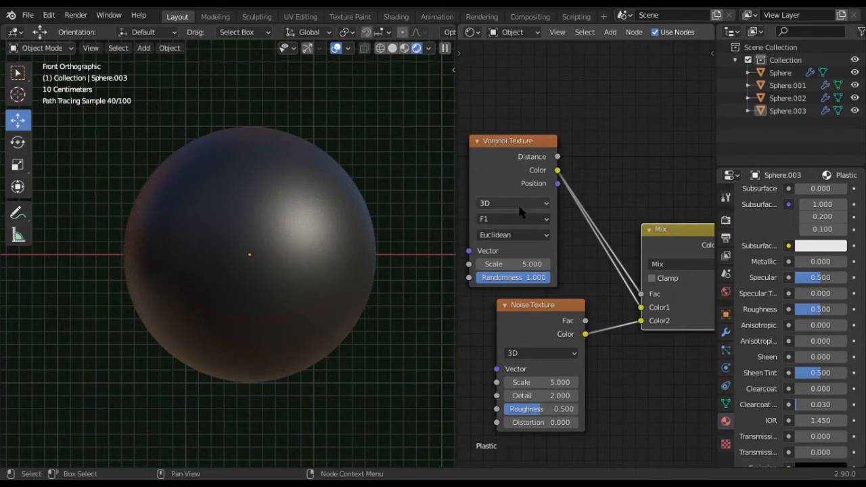
left_click(511, 218)
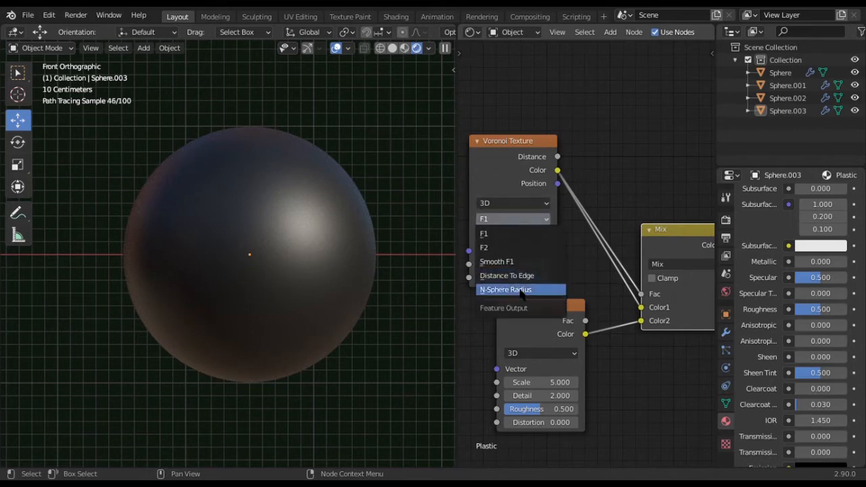
left_click(510, 275)
left_click(526, 223)
type("4")
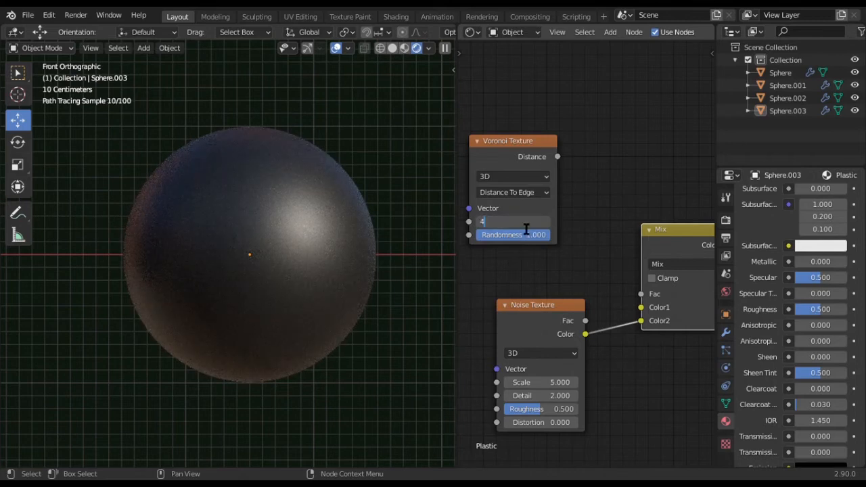
type("50")
key("Return")
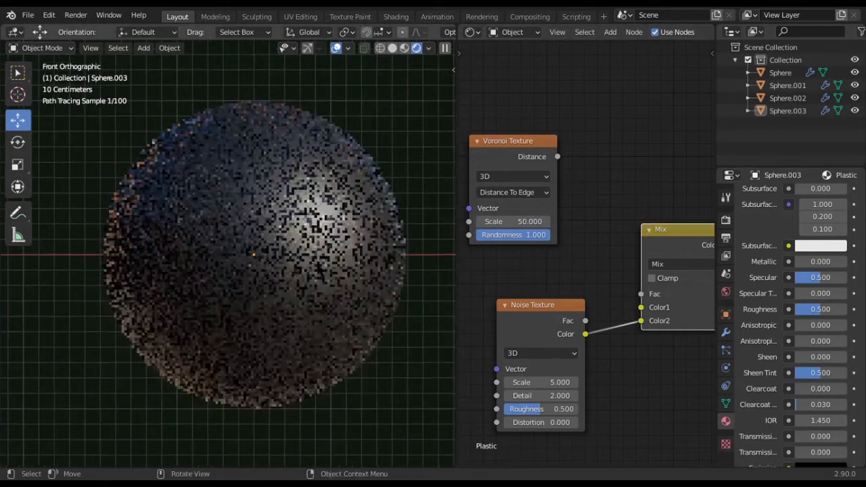
Step: Connect the Voronoi Texture's Distance output to both the Color1 and Fac inputs of the Mix node
scroll(581, 212, "down", 1)
middle_click_drag(609, 244, 590, 257)
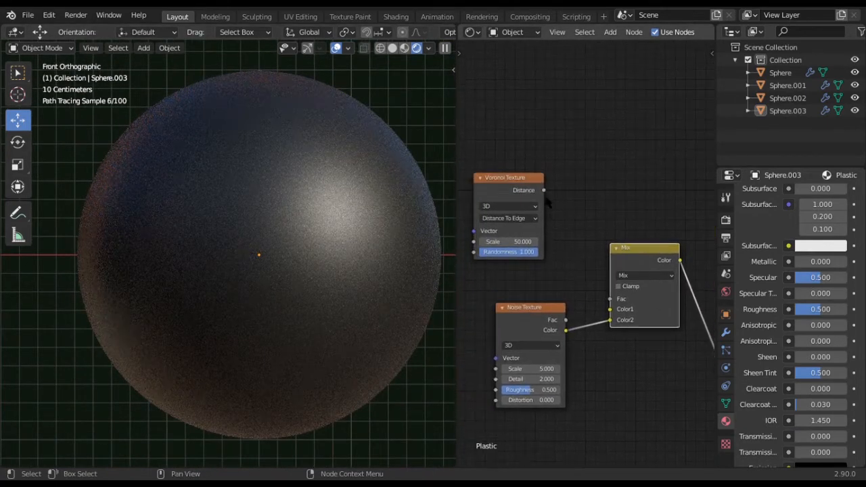
left_click_drag(543, 190, 611, 310)
left_click_drag(544, 190, 611, 299)
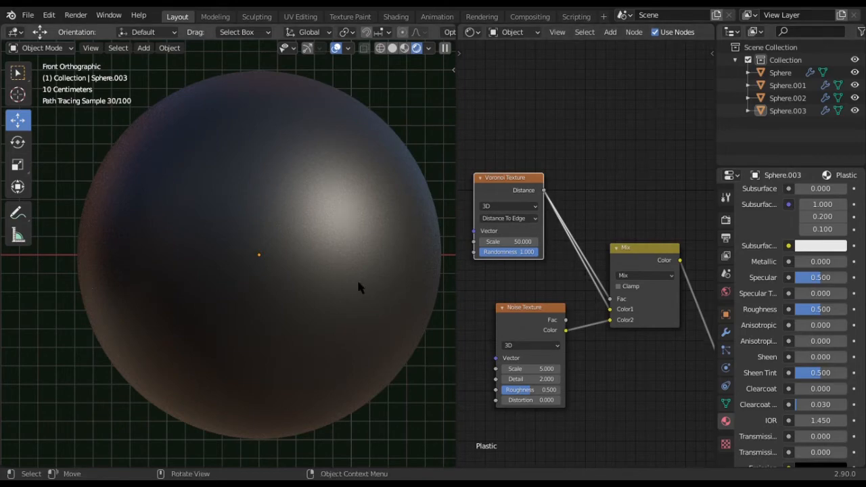
Step: Connect the Noise Texture's Fac to the Mix node's Color2, and the Bump's Normal output to the Principled BSDF's Normal
scroll(357, 278, "down", 2)
scroll(355, 258, "up", 1)
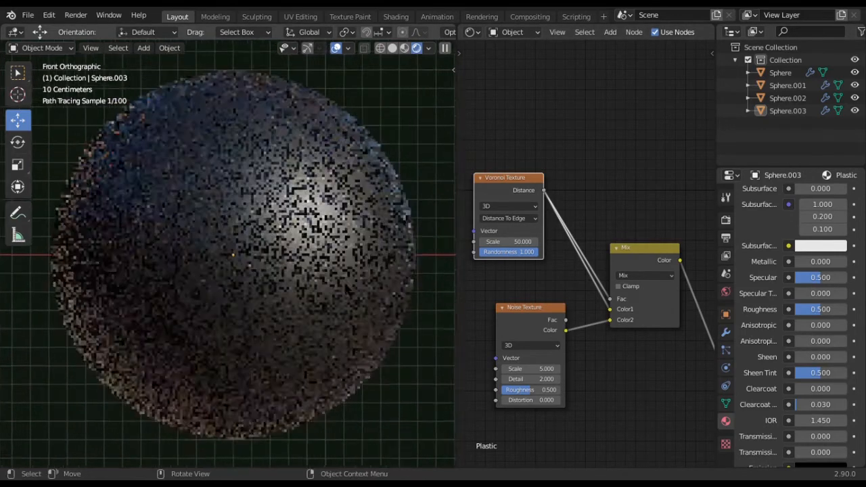
middle_click_drag(567, 369, 515, 358)
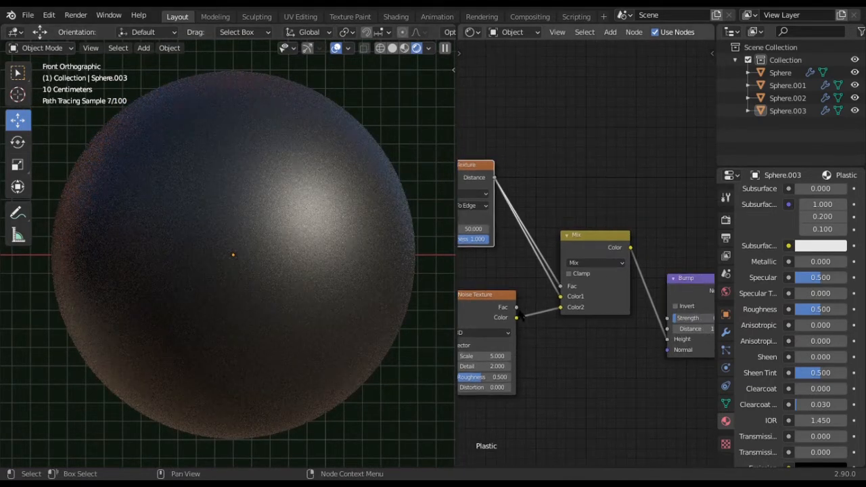
left_click_drag(518, 308, 561, 308)
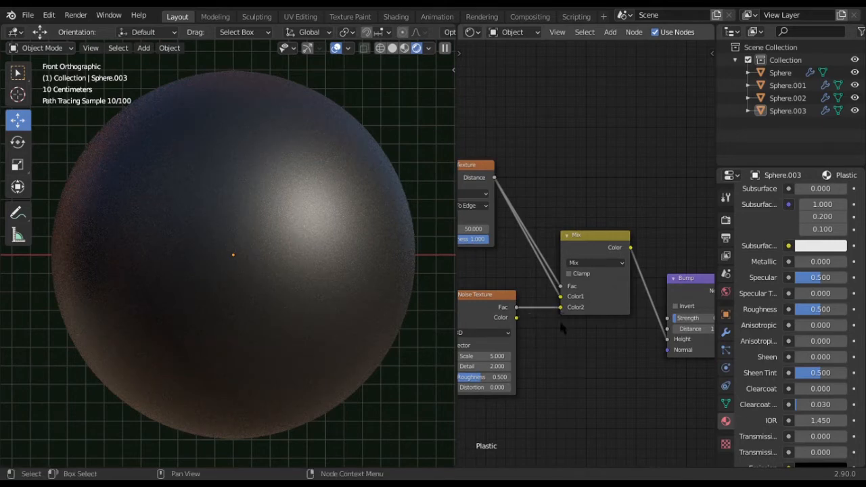
middle_click_drag(640, 318, 516, 315)
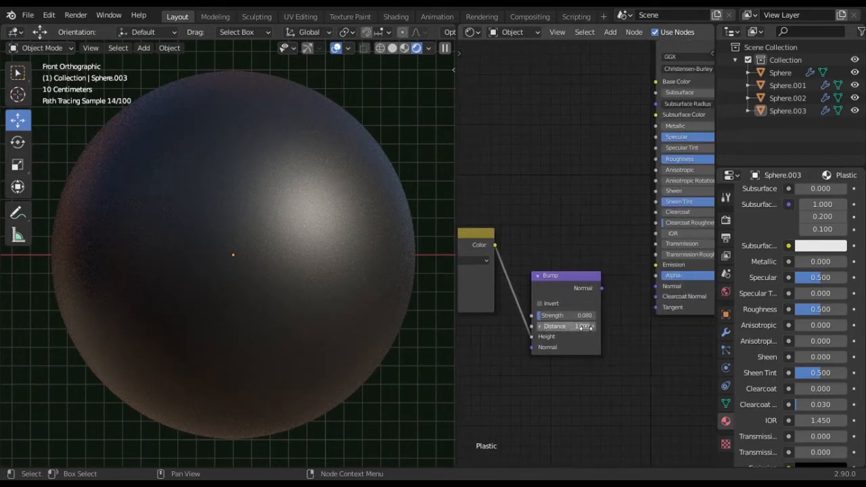
left_click_drag(602, 289, 656, 287)
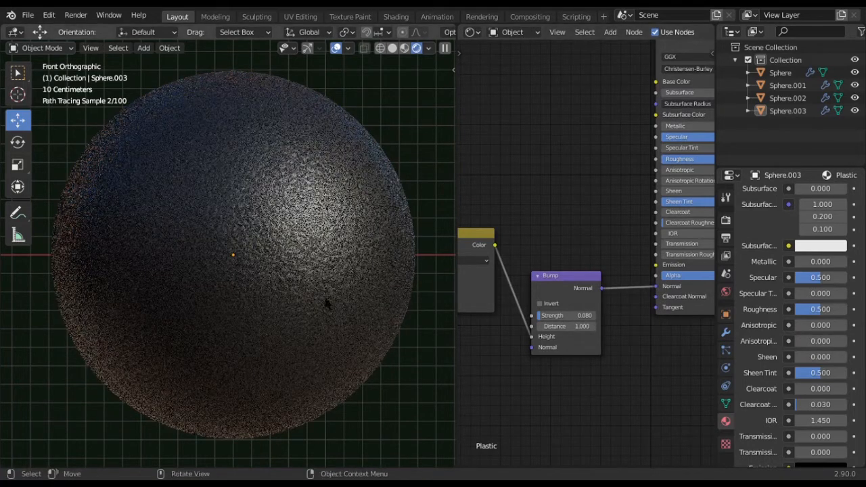
Step: Set the Voronoi Texture's Scale to 30
middle_click_drag(501, 291, 660, 286)
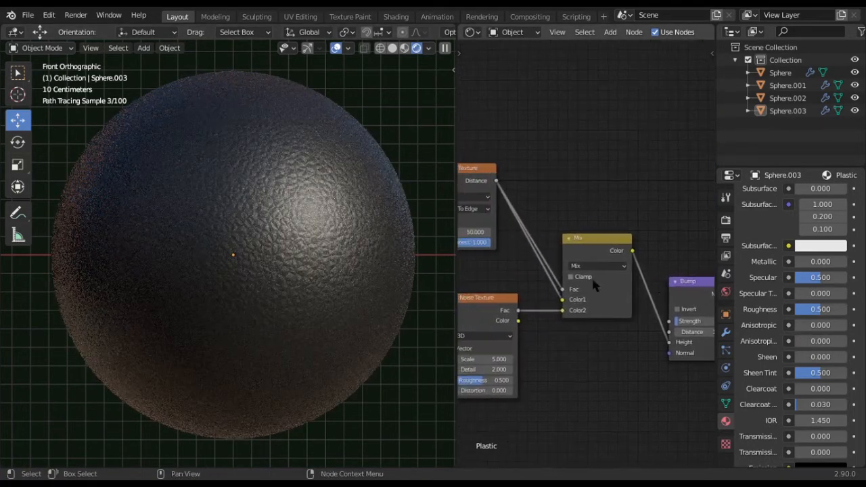
middle_click_drag(519, 257, 584, 268)
left_click(545, 246)
type("30")
key("Return")
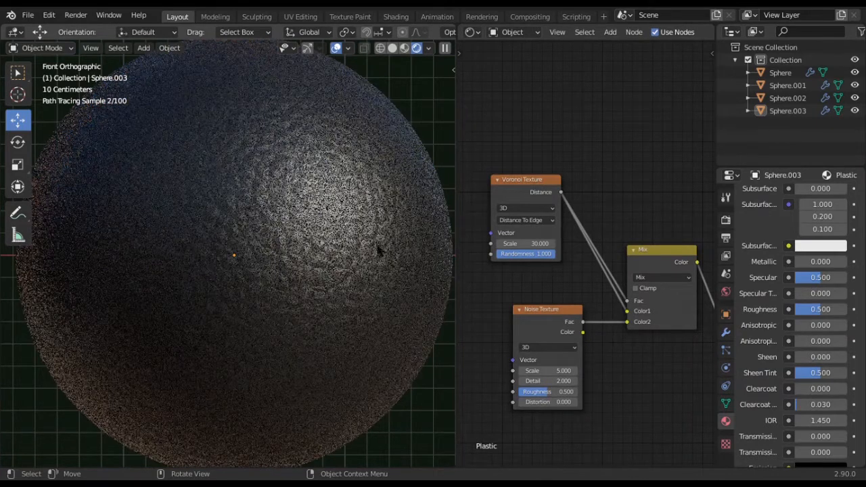
Step: Preview the Noise Texture alone on the sphere and set its Scale to 100
left_click(548, 371)
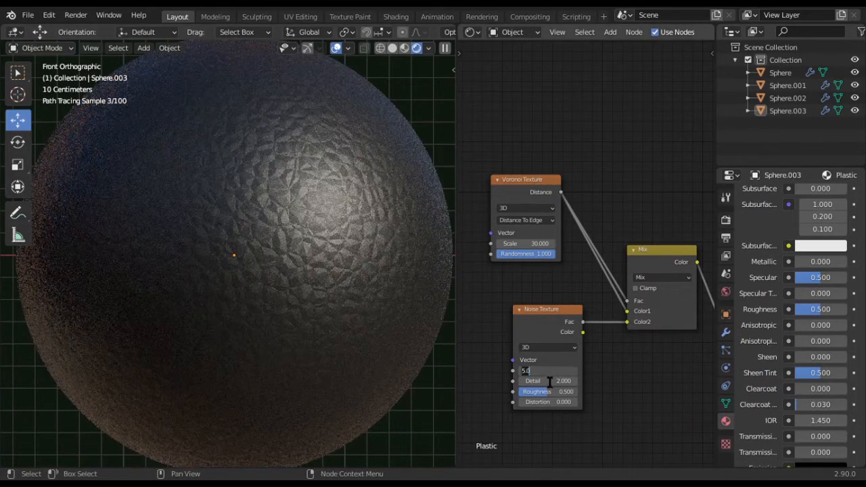
key("Return")
left_click(559, 339, "ctrl+shift")
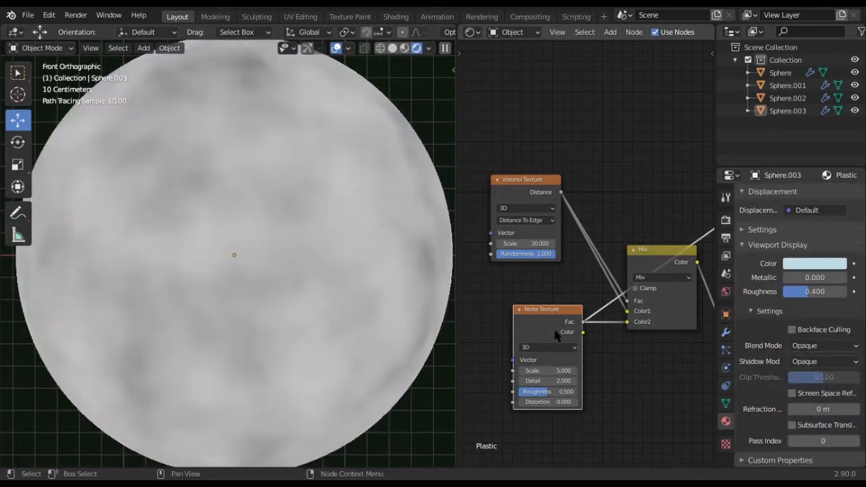
left_click_drag(539, 371, 545, 377)
left_click(546, 377)
type("100")
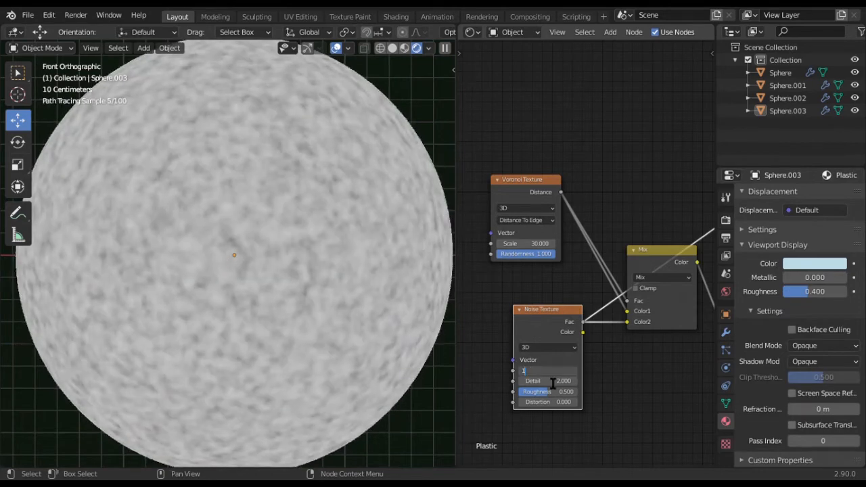
key("Return")
Step: Raise the Noise Texture's Scale to 150 and then to 200 while previewing it on the sphere
left_click(559, 372)
type("15")
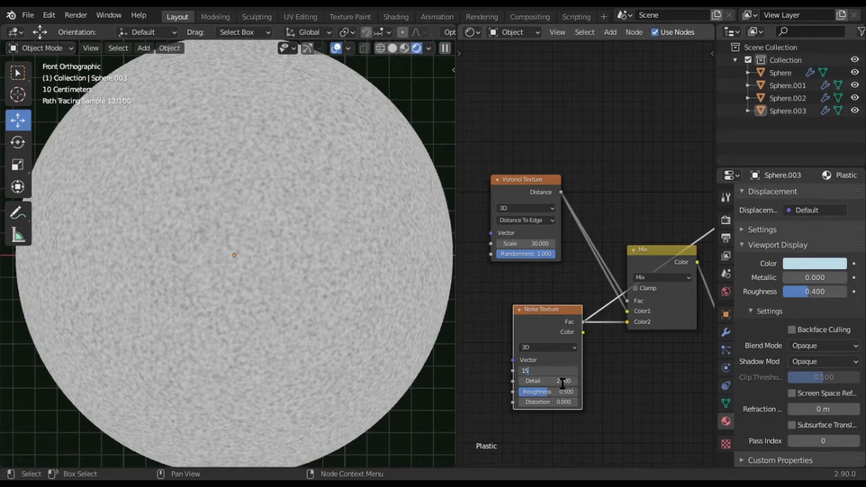
type("0")
key("Return")
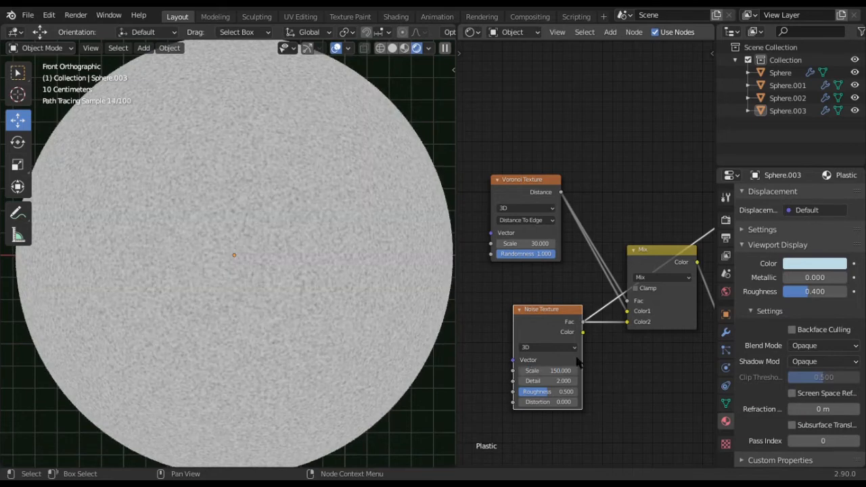
left_click(554, 373)
type("200")
key("Return")
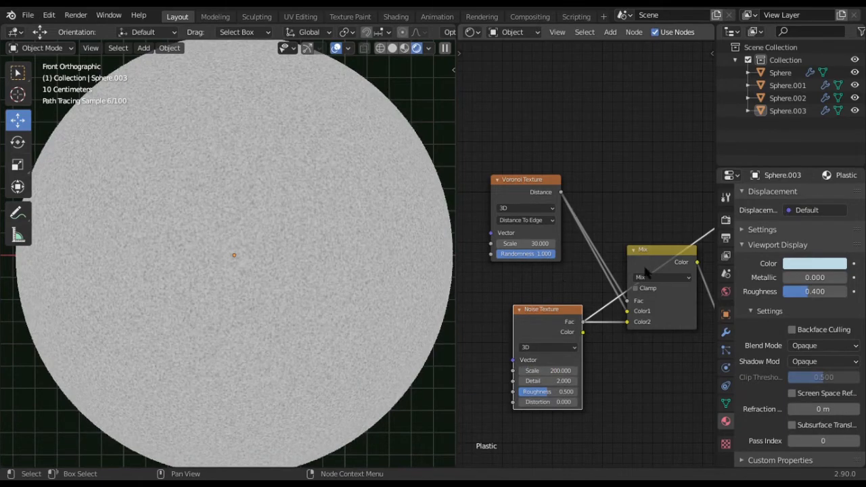
Step: Switch the sphere from the Noise preview back to the Principled BSDF shading
scroll(639, 264, "down", 8)
middle_click_drag(620, 218, 400, 282)
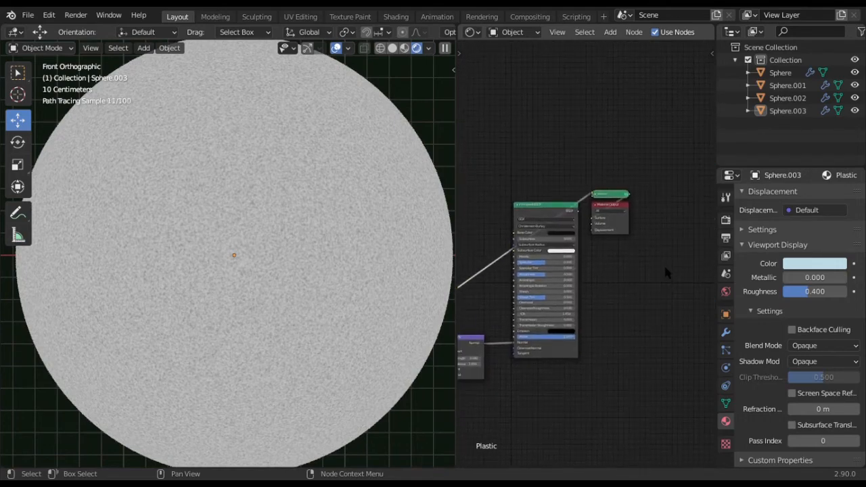
left_click(547, 214)
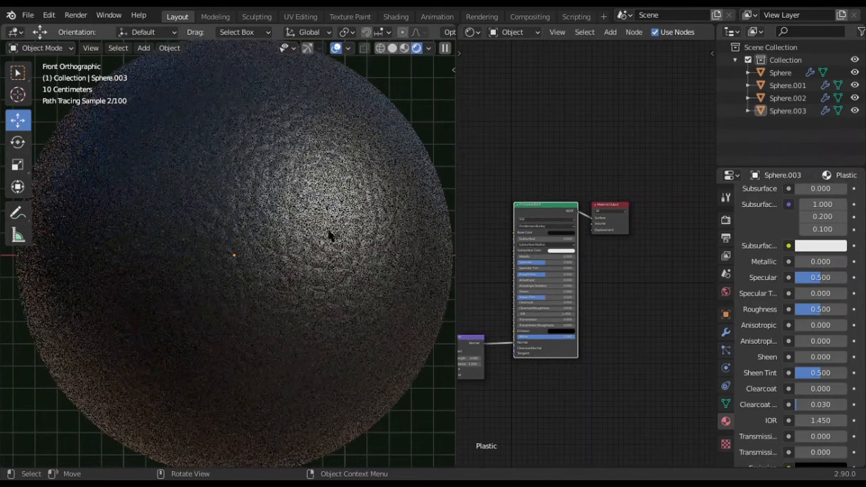
scroll(322, 244, "up", 3)
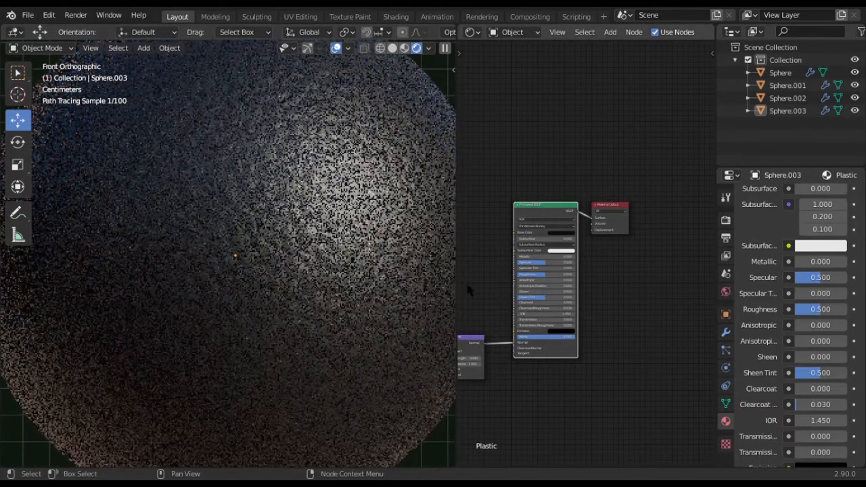
Step: Set the Noise Texture's Scale to 300
middle_click_drag(512, 305, 706, 268)
scroll(567, 340, "up", 3)
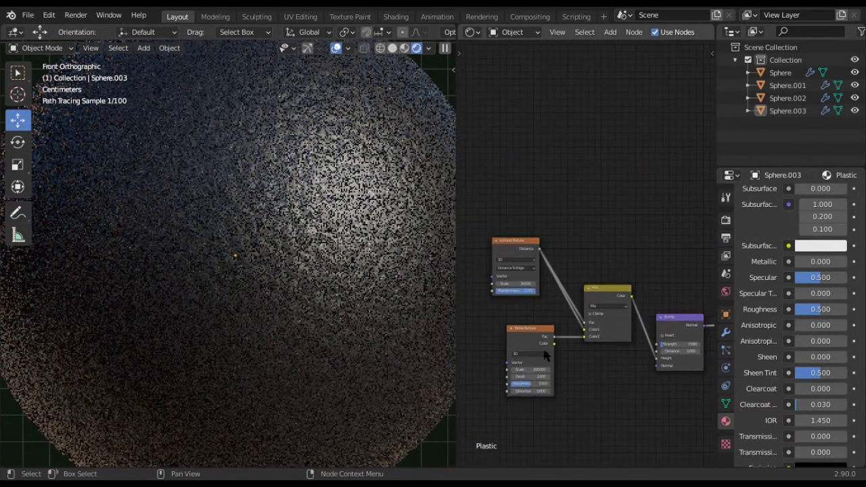
left_click(542, 370)
type("300")
key("Return")
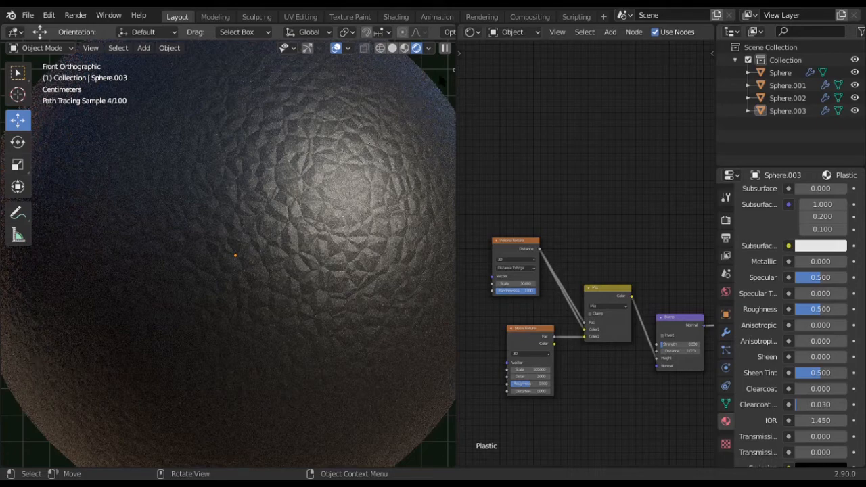
Step: Examine the Plastic sphere's bump detail up close and compare it with the other material spheres
scroll(326, 203, "up", 3)
middle_click_drag(322, 223, 287, 228, "shift")
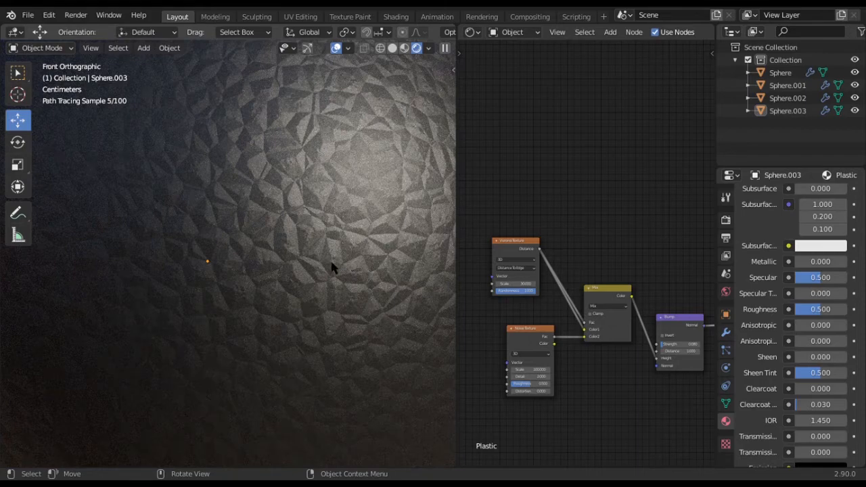
scroll(325, 265, "down", 6)
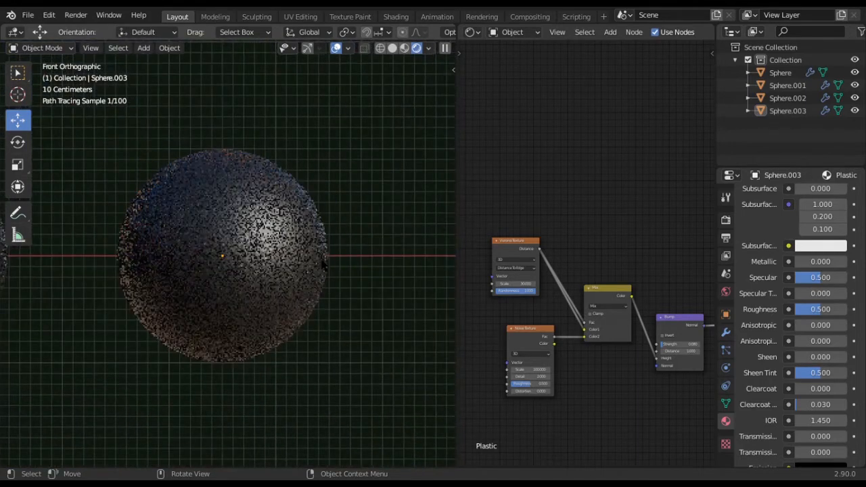
scroll(359, 268, "down", 5)
middle_click_drag(357, 263, 409, 258, "shift")
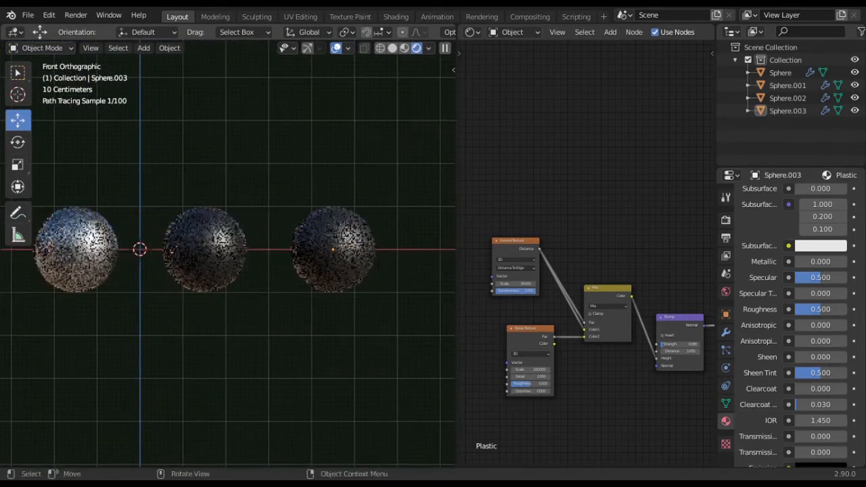
middle_click_drag(333, 256, 427, 257, "shift")
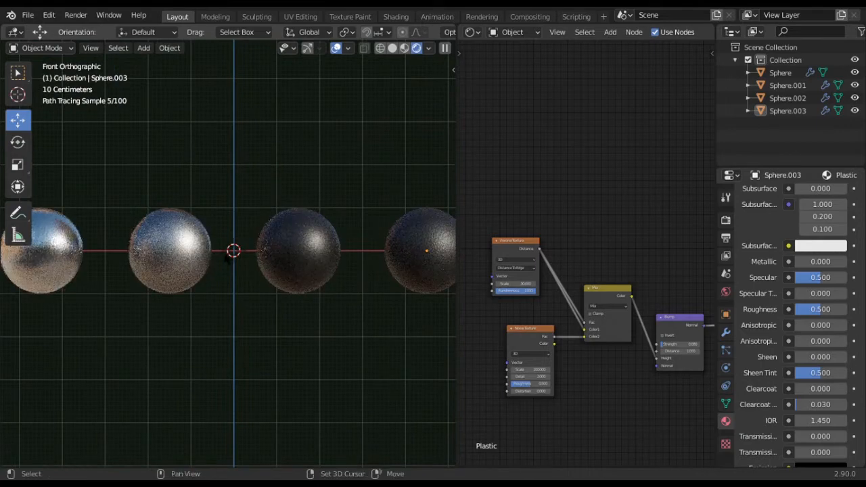
middle_click_drag(227, 255, 291, 246, "shift")
scroll(291, 247, "up", 5)
middle_click_drag(333, 196, 327, 221, "shift")
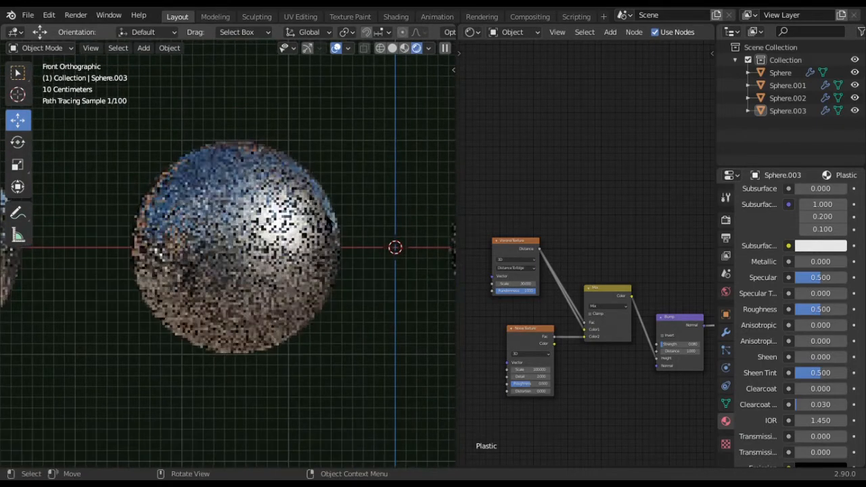
Step: Select the Car Paint sphere and darken the Color of the lower Glossy BSDF feeding its Mix Shader
left_click(284, 250)
scroll(285, 250, "up", 3)
middle_click_drag(482, 312, 518, 310)
left_click(517, 308)
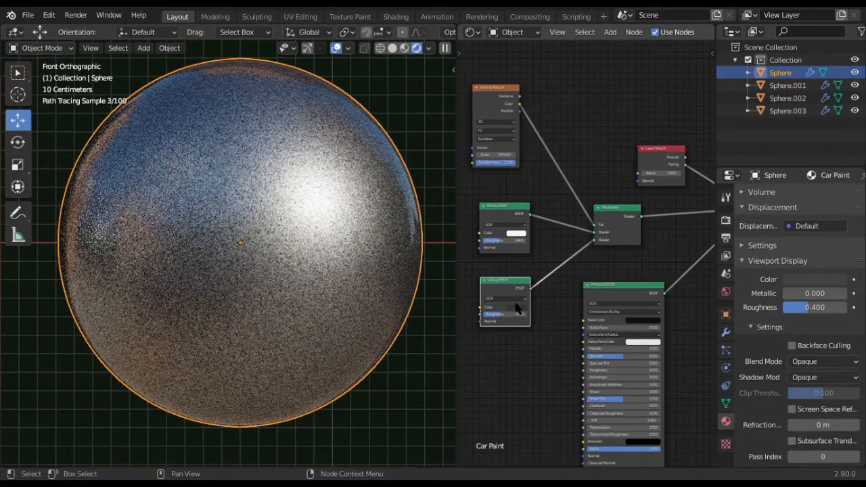
left_click(520, 307)
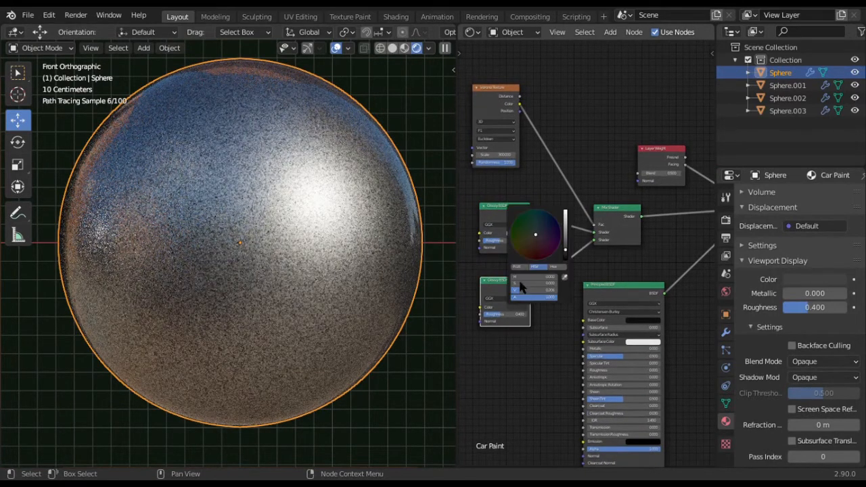
scroll(523, 250, "down", 3)
scroll(524, 250, "up", 1)
scroll(526, 253, "up", 2)
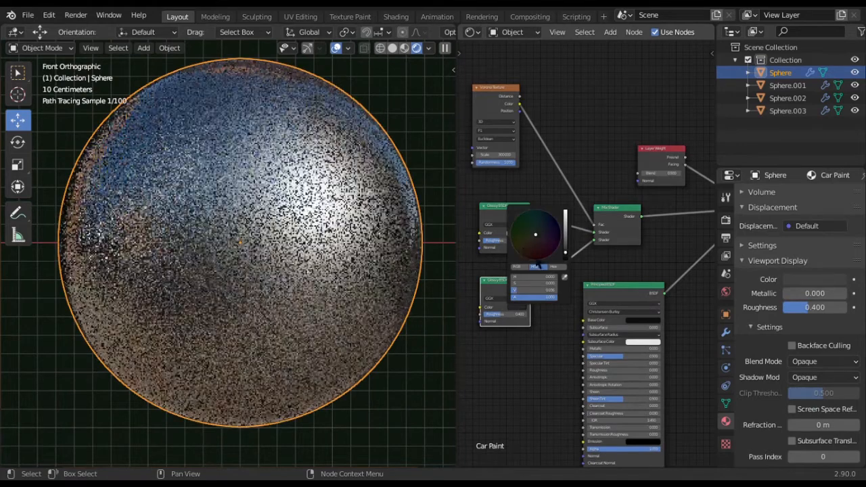
left_click(404, 394)
scroll(392, 339, "down", 3)
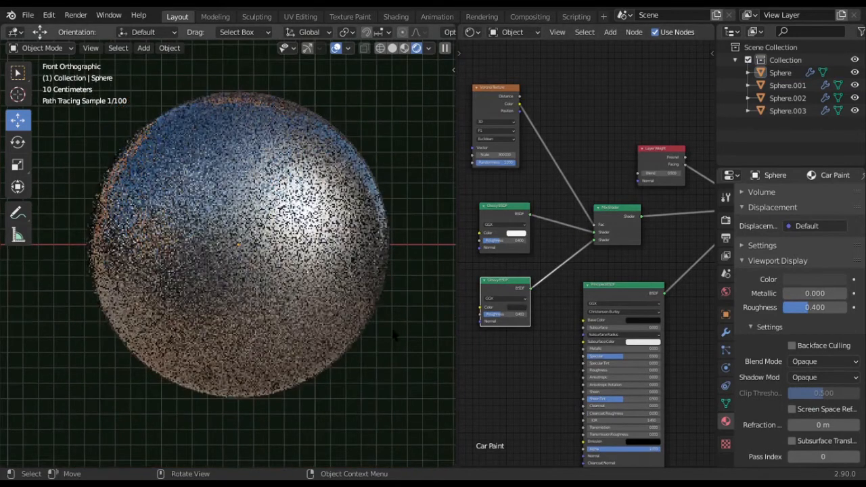
scroll(551, 293, "up", 2)
middle_click_drag(544, 318, 580, 311)
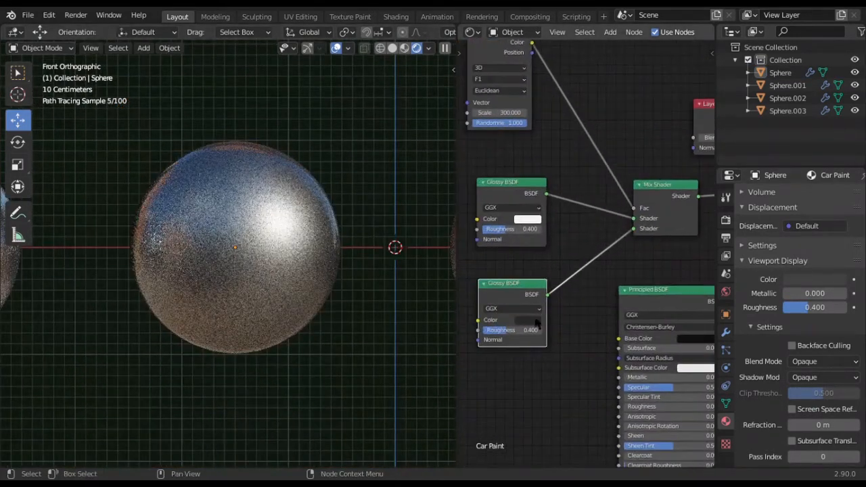
left_click(528, 320)
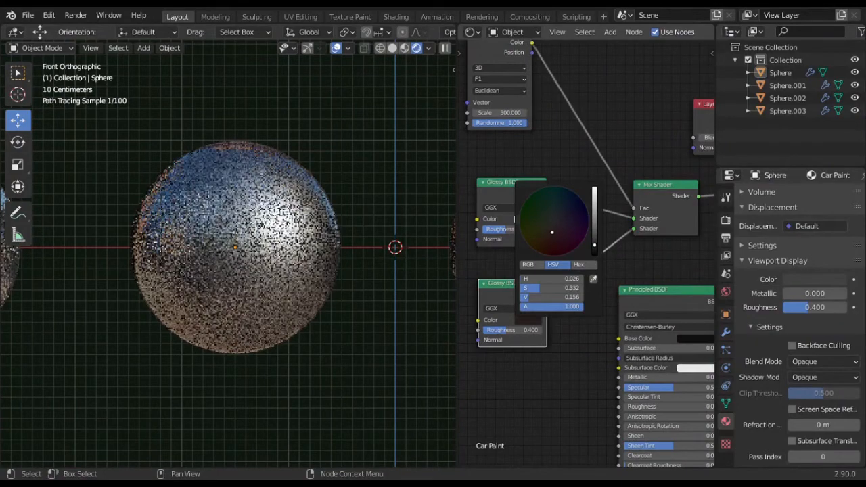
left_click_drag(546, 240, 544, 246)
key("BackSpace")
Step: Set the Principled BSDF's Base Color to a dark green with hue 0.333, saturation 1.000 and value 0.356
left_click(688, 340)
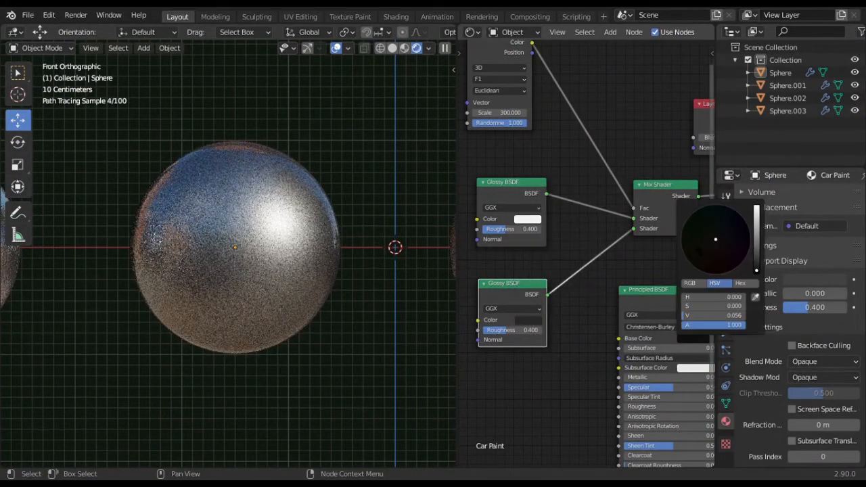
scroll(712, 256, "up", 5)
mouse_move(713, 256)
left_mouse_down()
mouse_move(696, 268)
mouse_move(687, 260)
mouse_move(686, 222)
left_mouse_up()
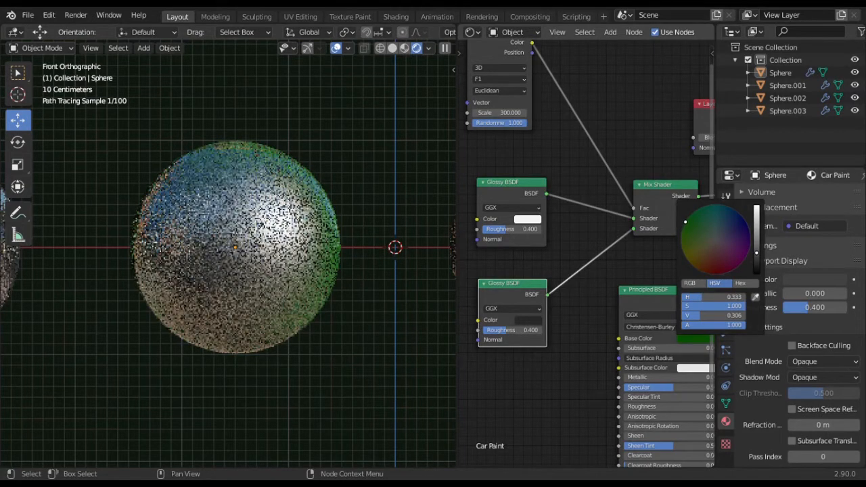
left_click(699, 338)
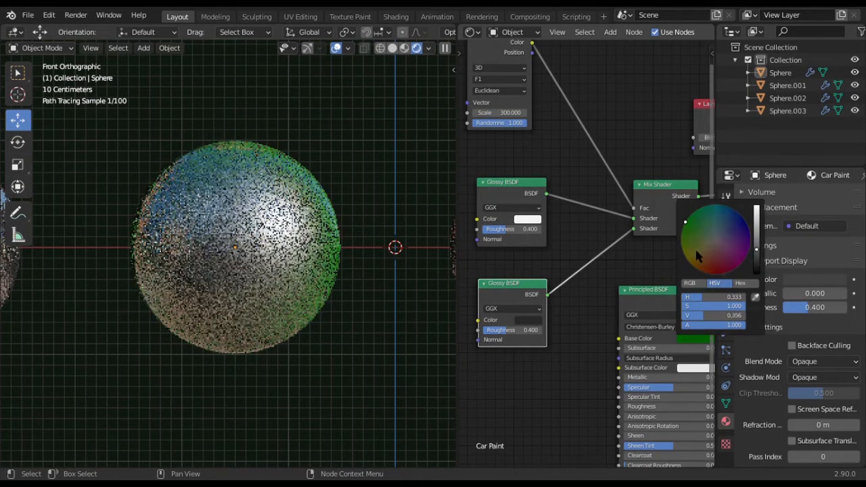
Step: Sample the Principled BSDF's green Base Color into the Color of the lower Glossy BSDF
left_click(535, 322)
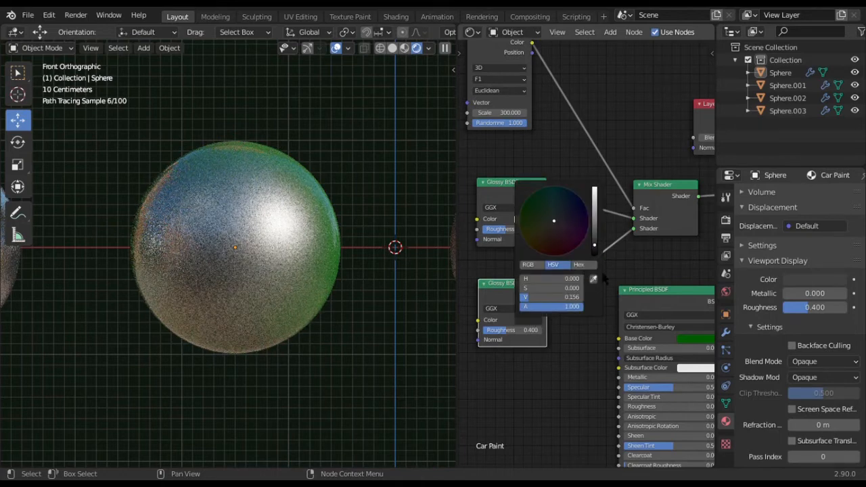
left_click(689, 338)
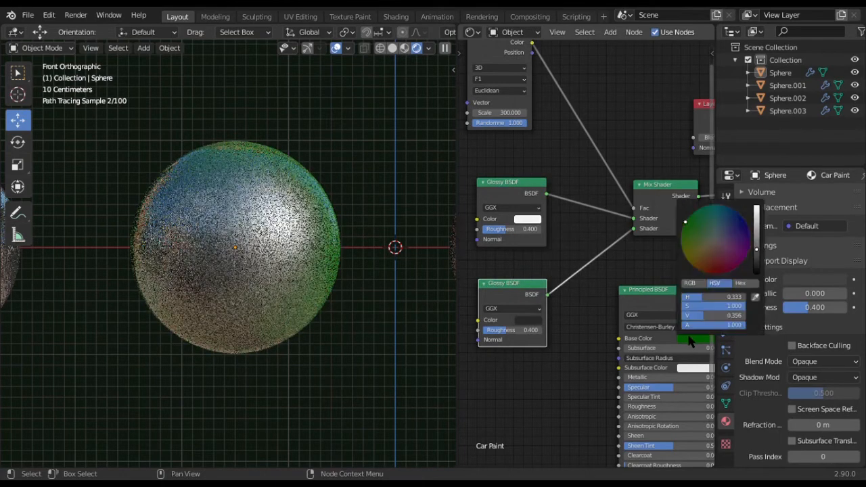
left_click(534, 322)
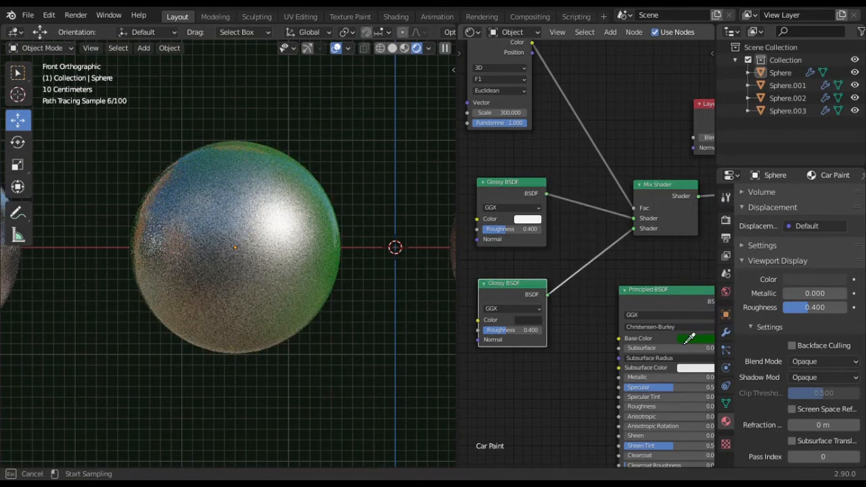
left_click(535, 321)
scroll(548, 238, "up", 1)
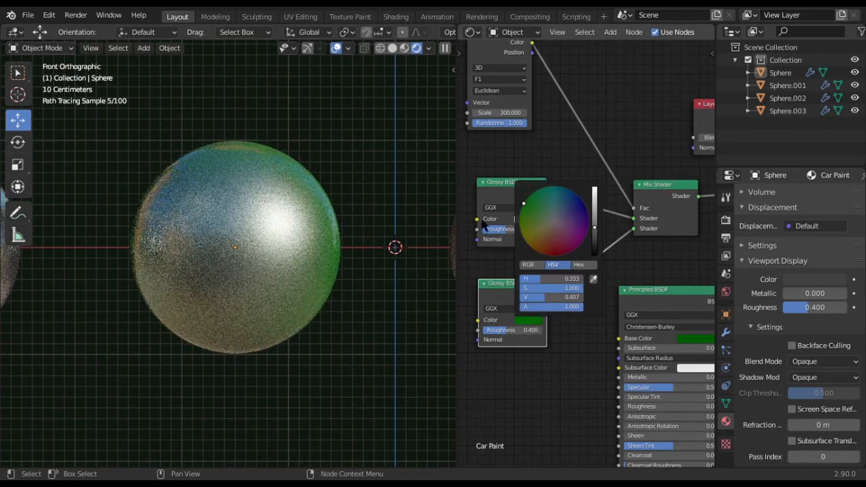
Step: Sample the lower Glossy BSDF's dark green into the Color of the upper Glossy BSDF
left_click(525, 220)
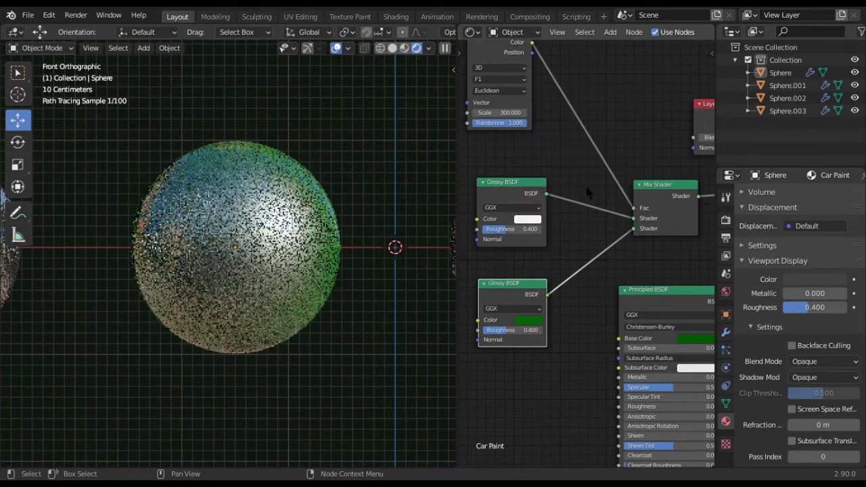
left_click(526, 220)
left_click(592, 179)
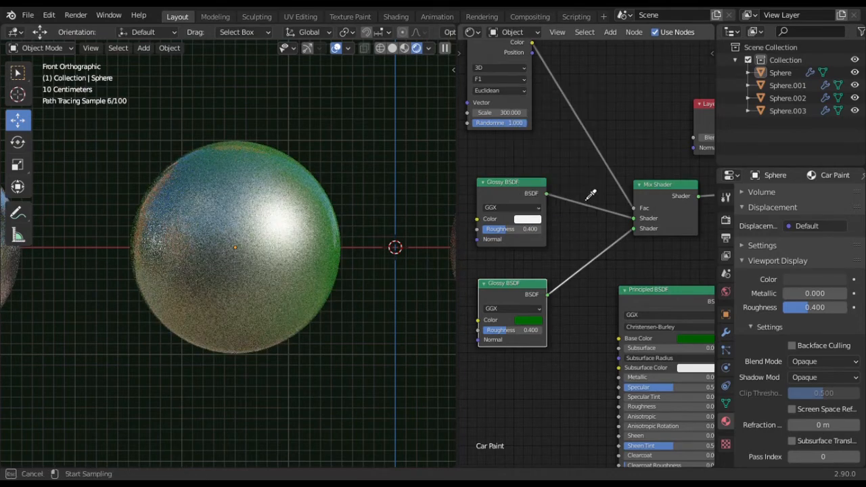
left_click(540, 320)
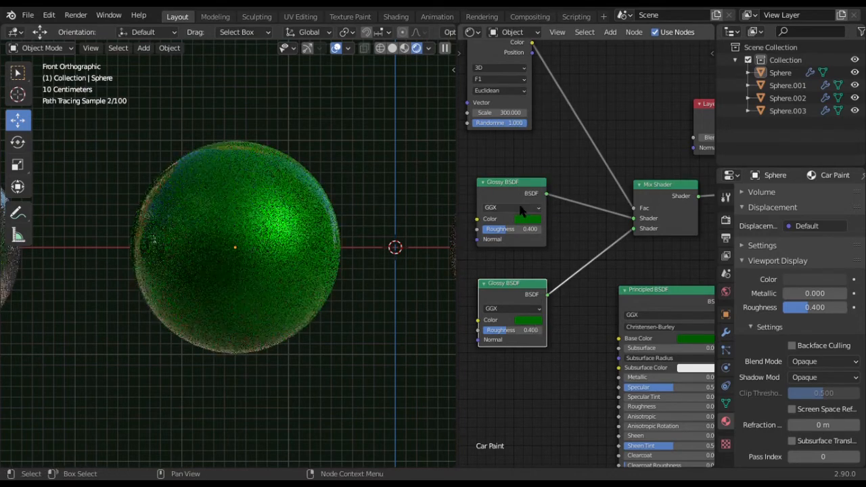
Step: Brighten the upper Glossy BSDF's green by raising its color value to 1.000
left_click(526, 219)
scroll(557, 136, "up", 12)
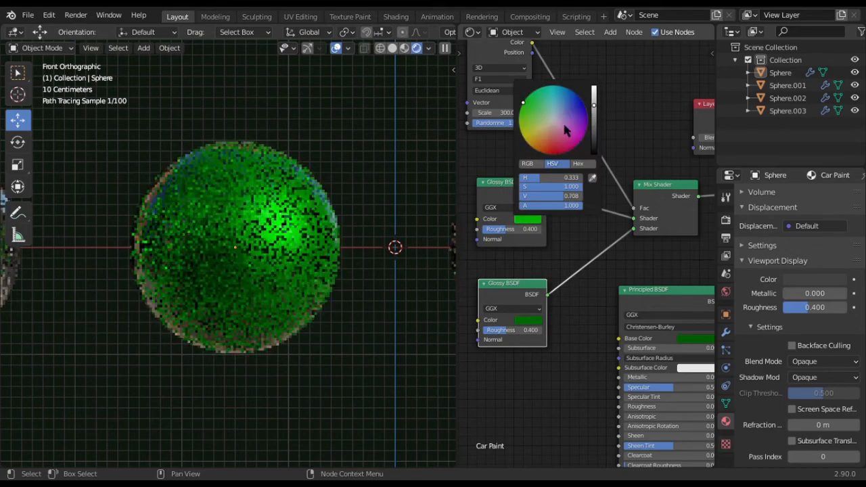
scroll(283, 287, "up", 2)
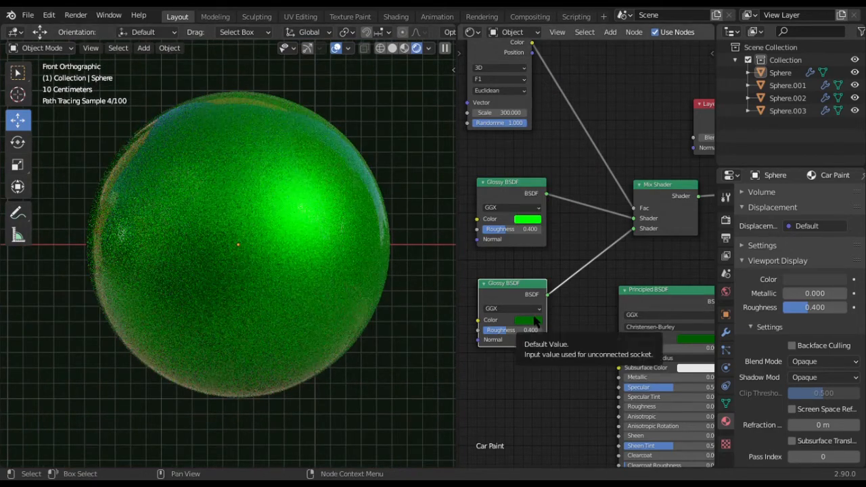
scroll(350, 296, "up", 1)
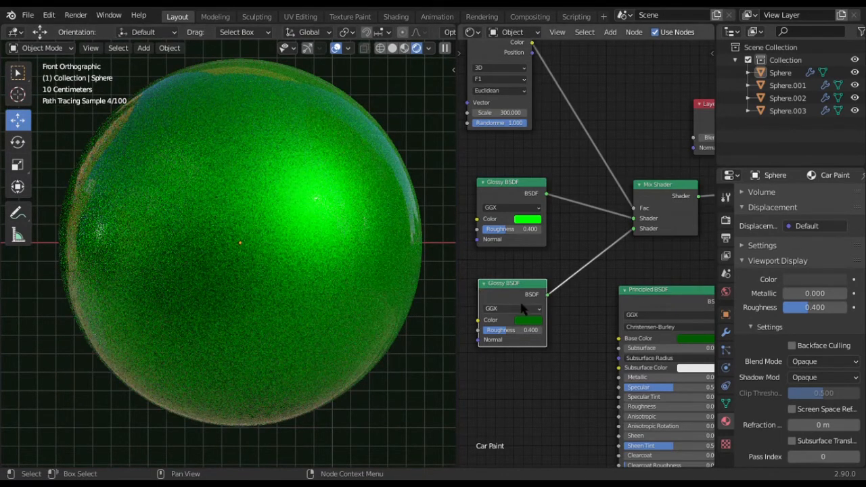
Step: Reduce the saturation of the upper Glossy BSDF's Color to a pale, light green at full brightness
left_click(535, 220)
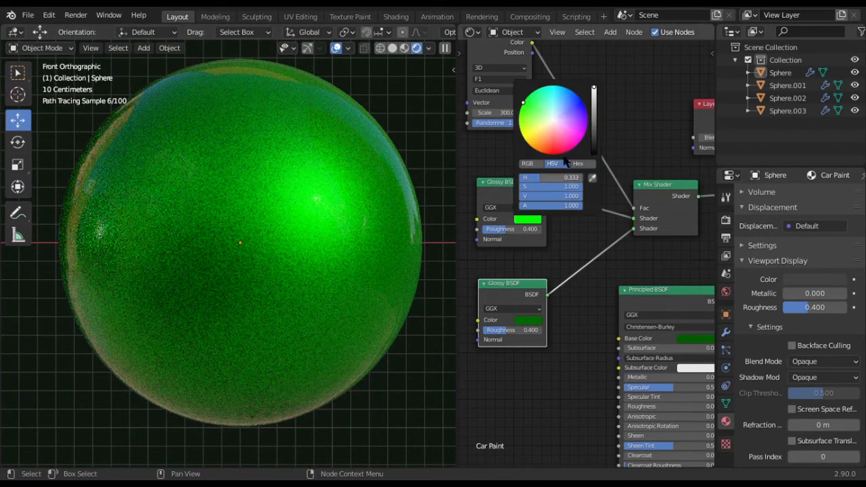
left_click(534, 109)
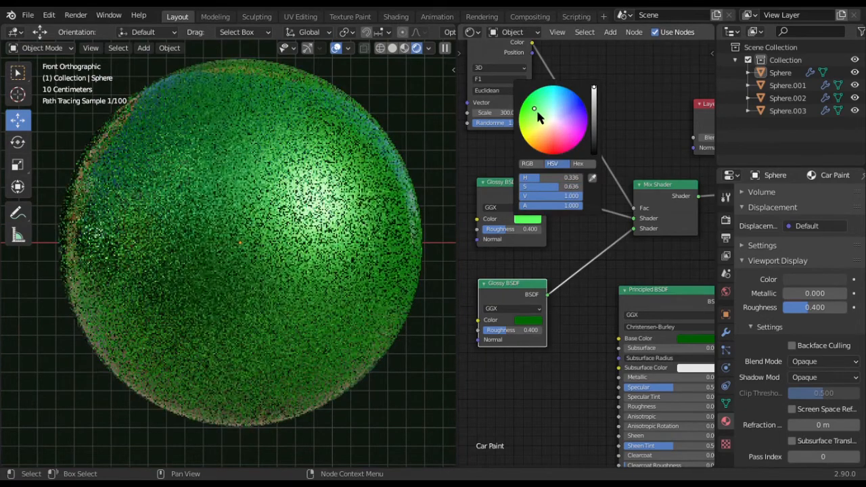
left_click(541, 115)
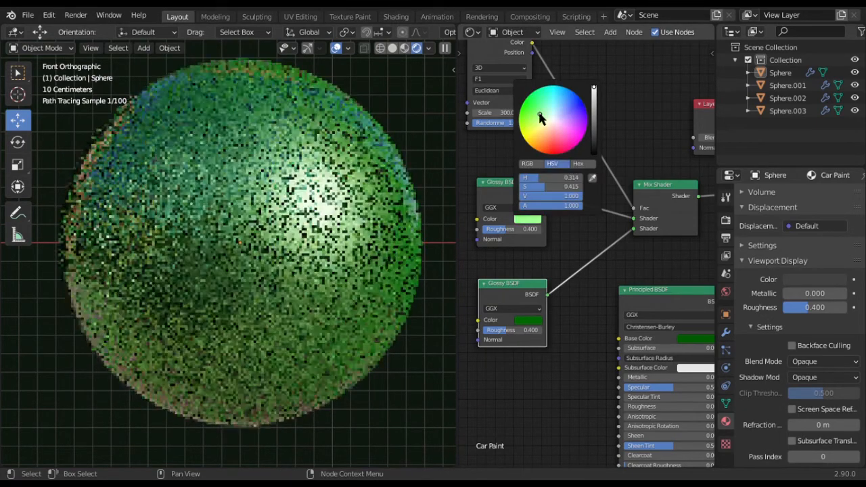
left_click(537, 115)
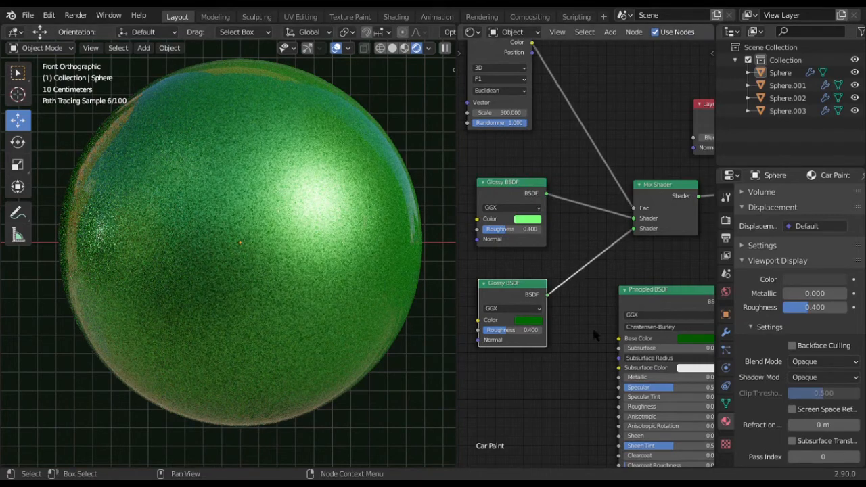
Step: Switch the 3D viewport to solid shading and maximize it with all four spheres in view
middle_click_drag(592, 325, 567, 318)
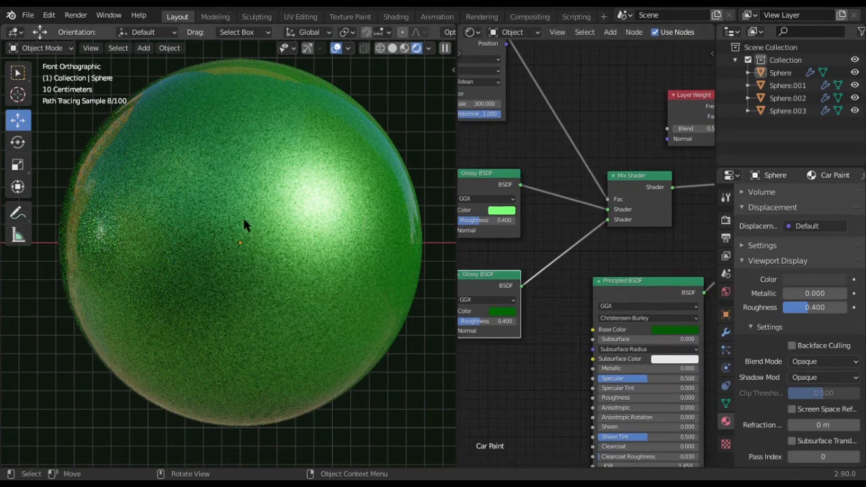
middle_click_drag(244, 220, 317, 263)
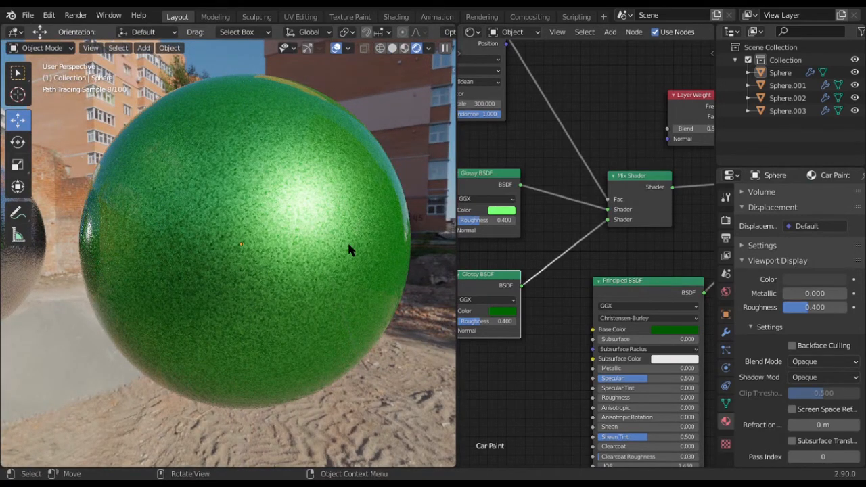
scroll(349, 244, "down", 4)
middle_click_drag(349, 244, 329, 300)
key("z")
left_click(311, 258)
scroll(316, 257, "down", 2)
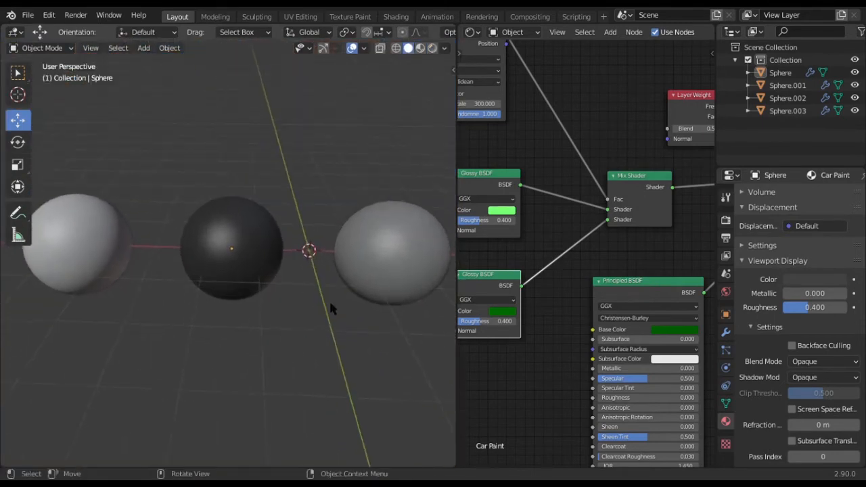
scroll(320, 323, "down", 2)
key("ctrl+space")
middle_click_drag(557, 305, 474, 326)
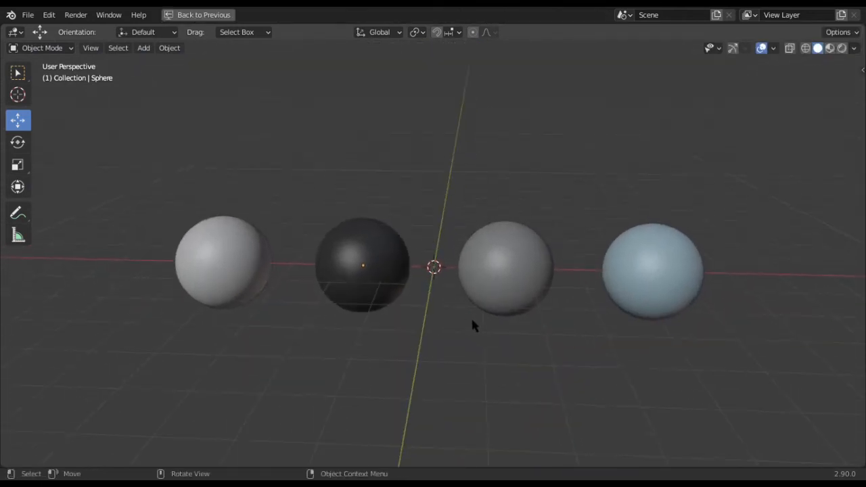